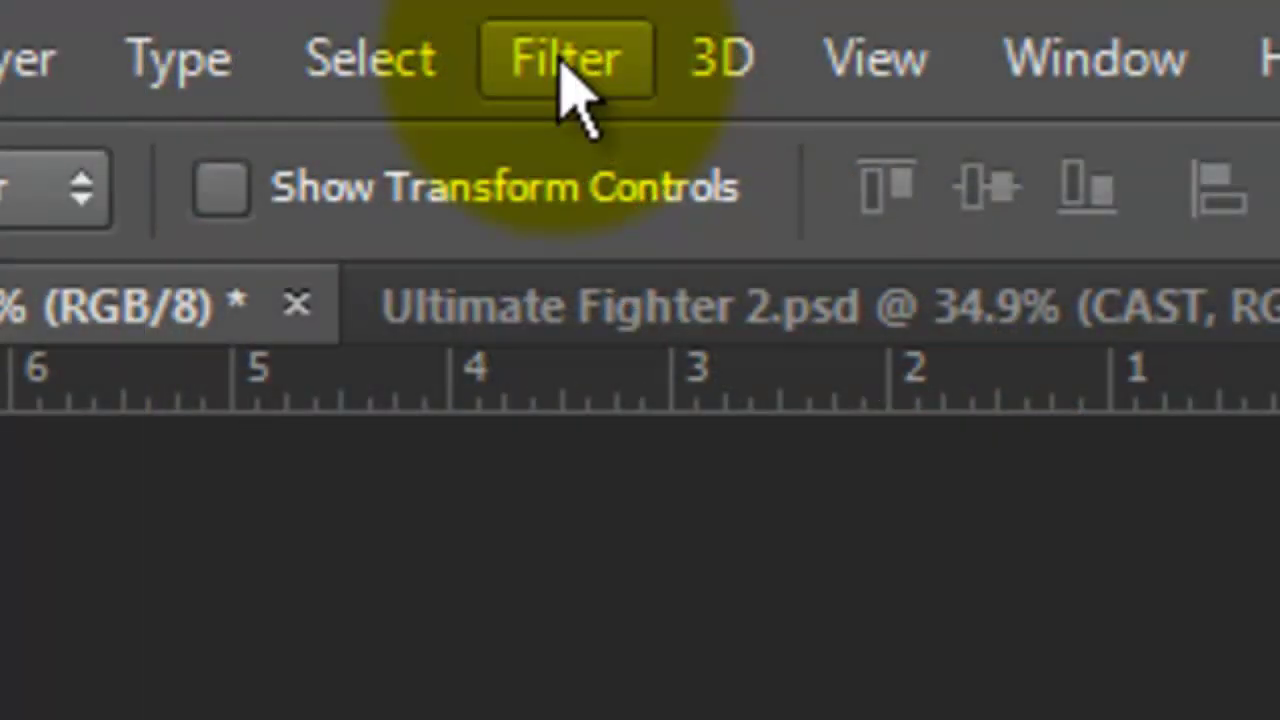
- Apply Filter Gallery's Craquelure texture with crack spacing 15, depth 6 and brightness 9
left_click(562, 62)
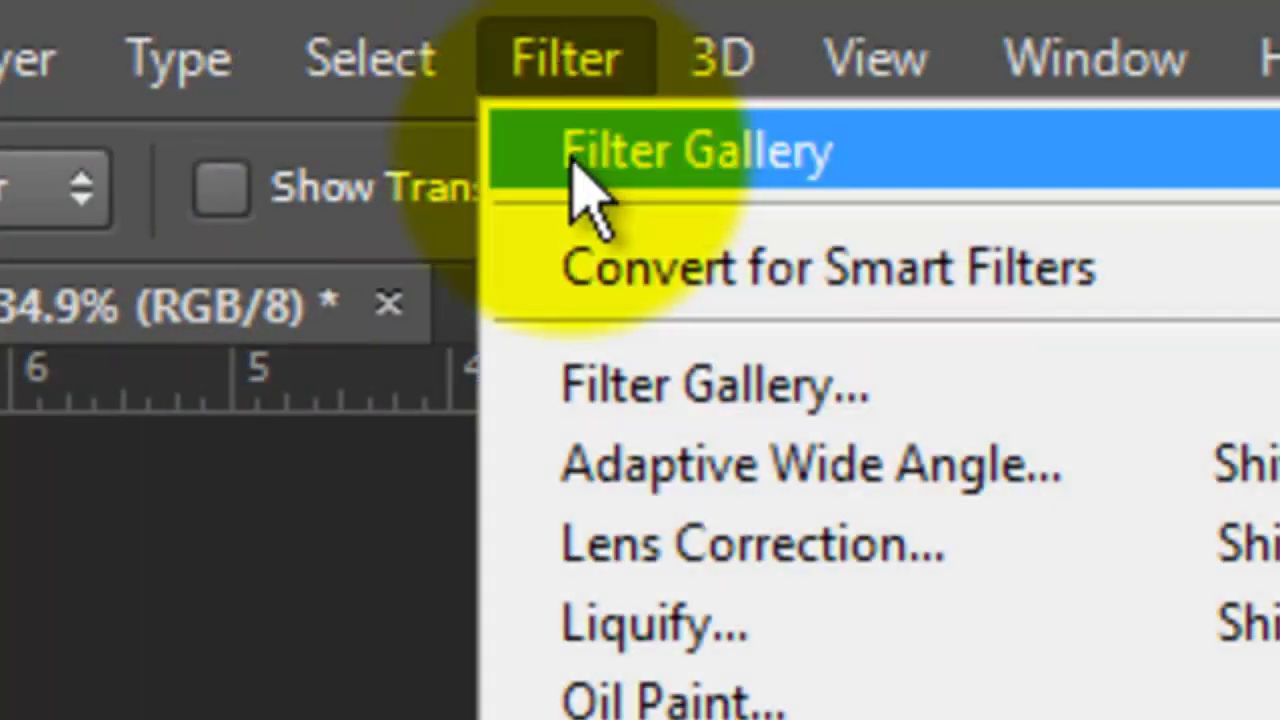
left_click(586, 195)
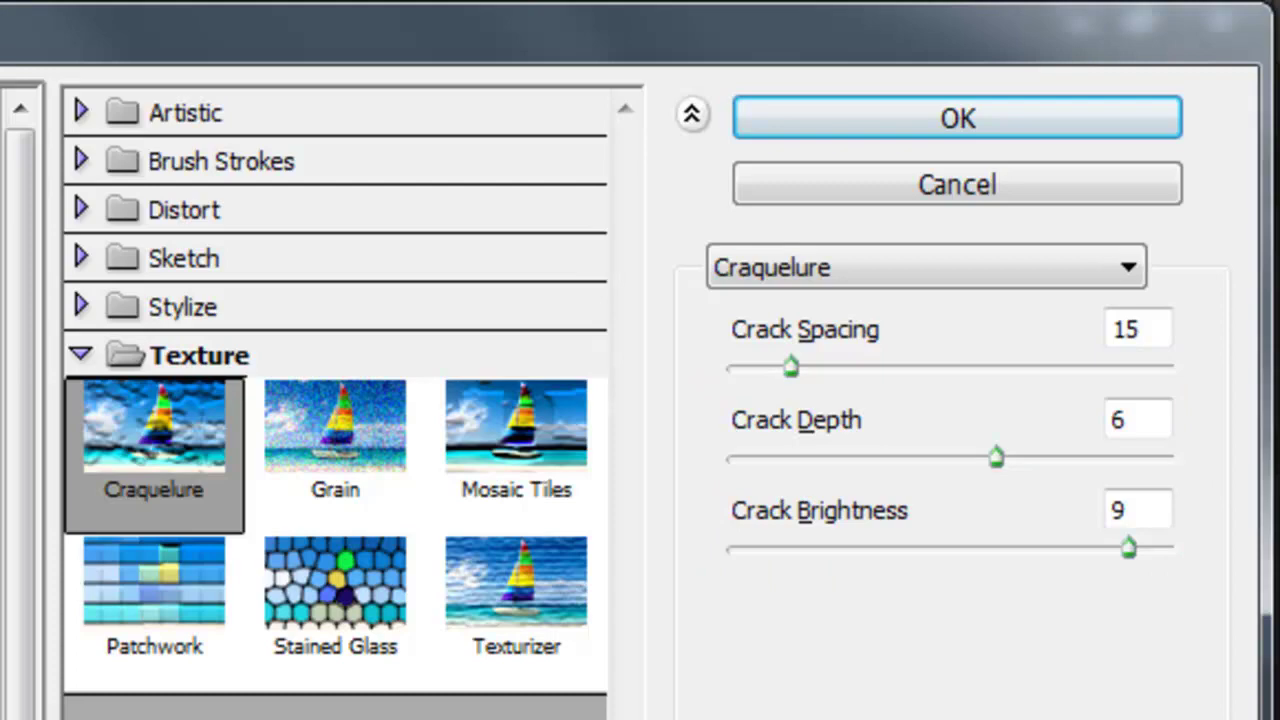
left_click(939, 114)
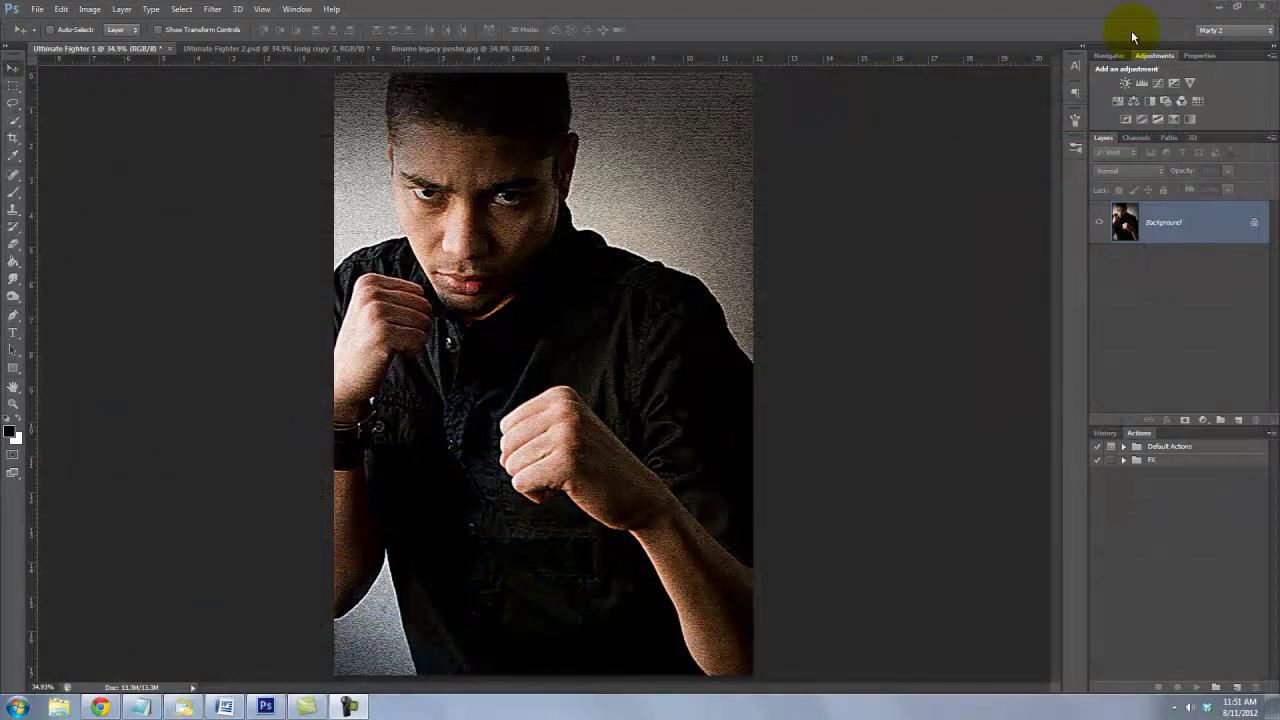
- Lower the photo's saturation by -50 with Hue/Saturation
key("ctrl+u")
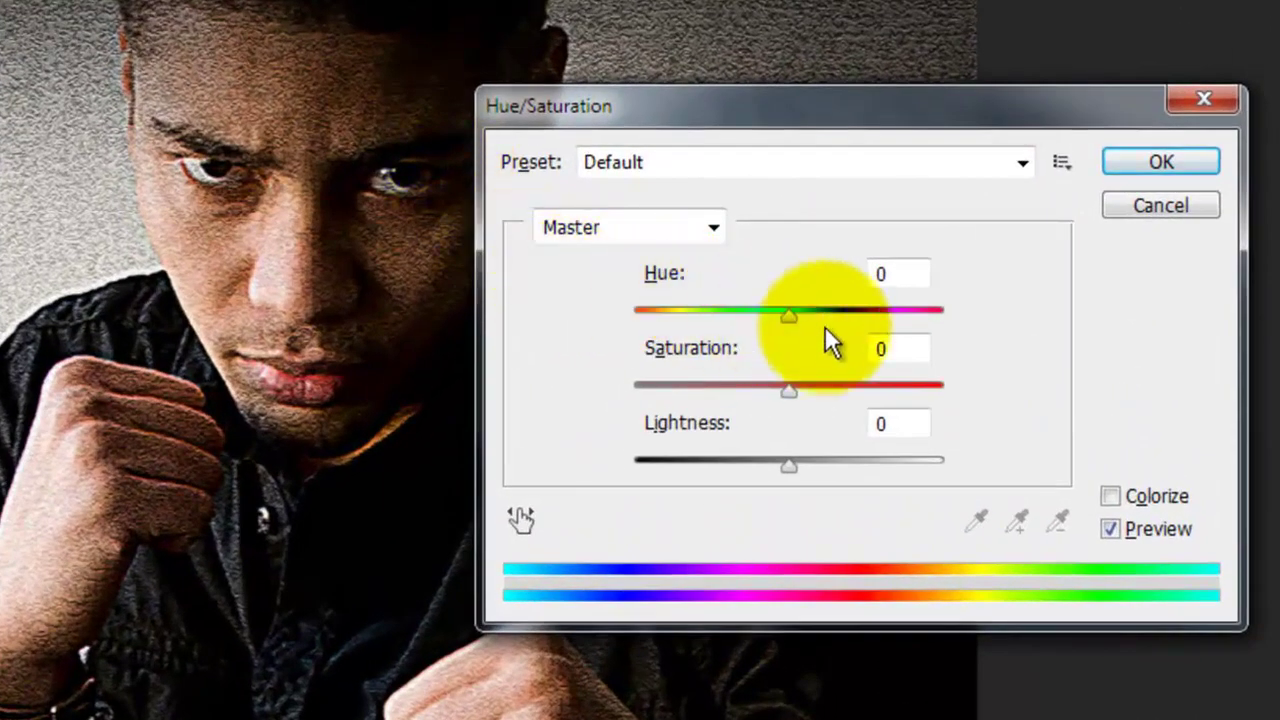
double_click(888, 348)
type("-50")
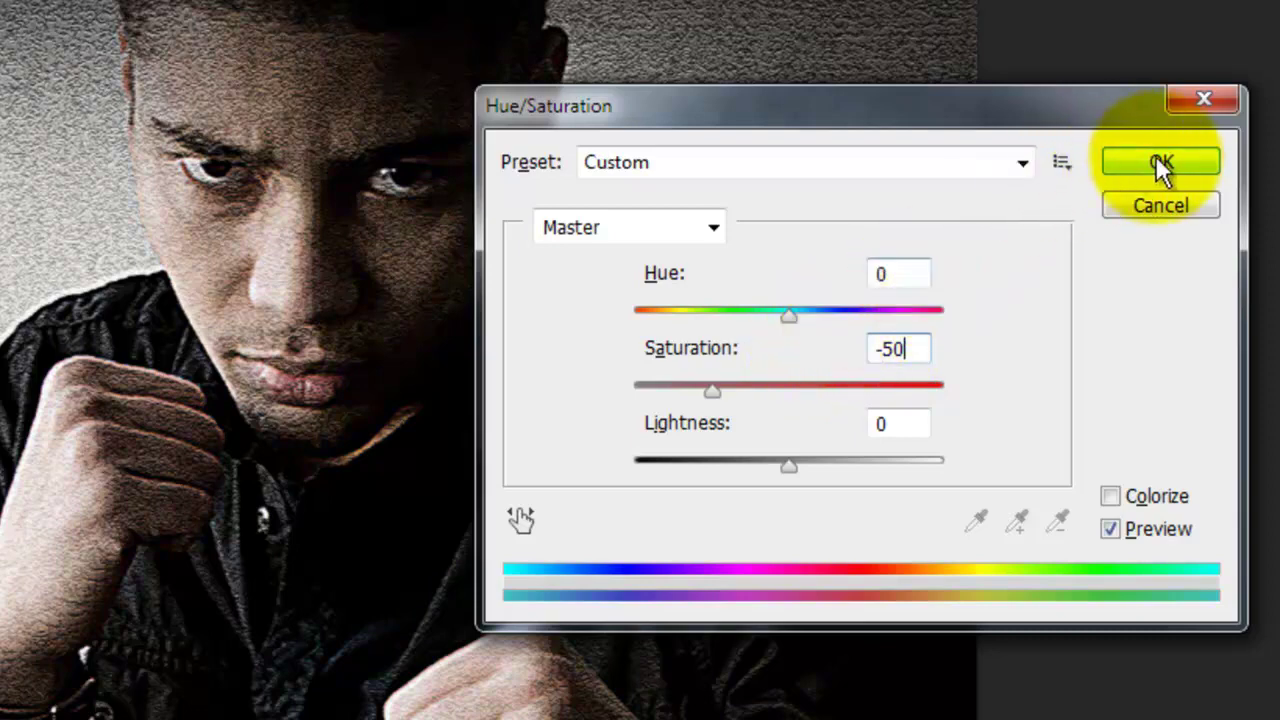
left_click(1160, 163)
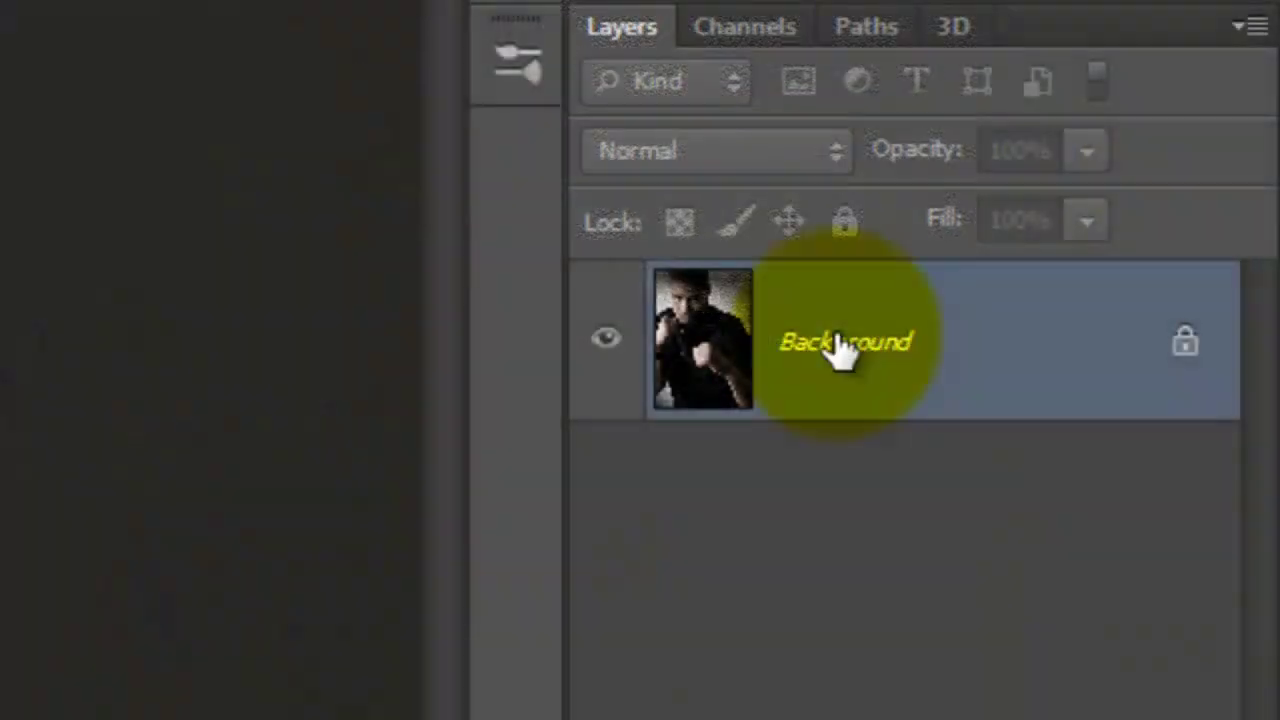
- Convert the Background into a regular layer named BASE
double_click(843, 342)
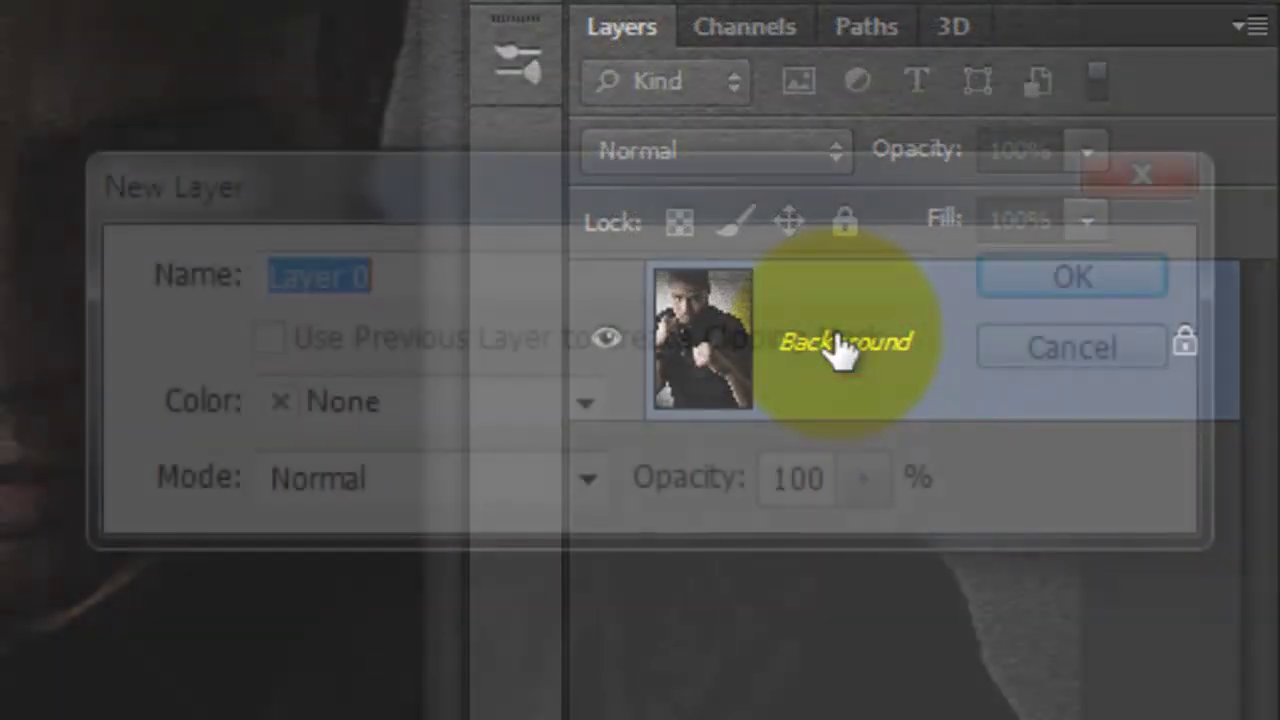
type("BASE")
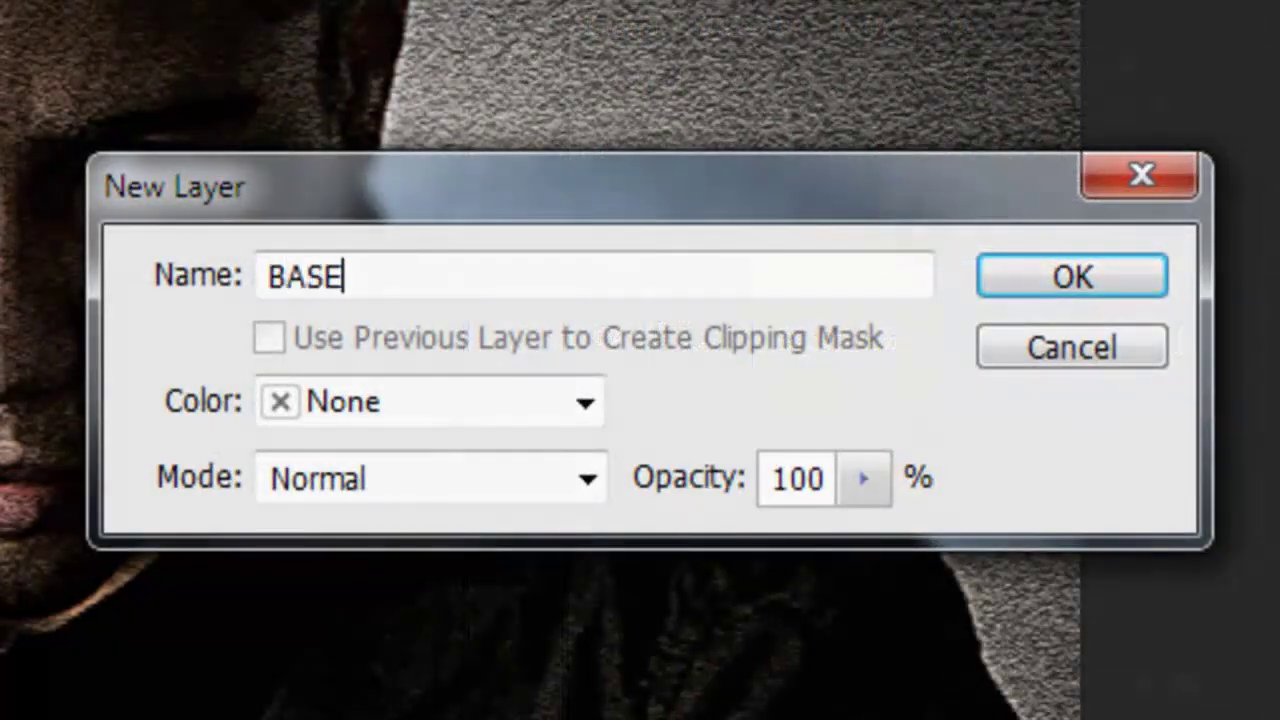
key("Return")
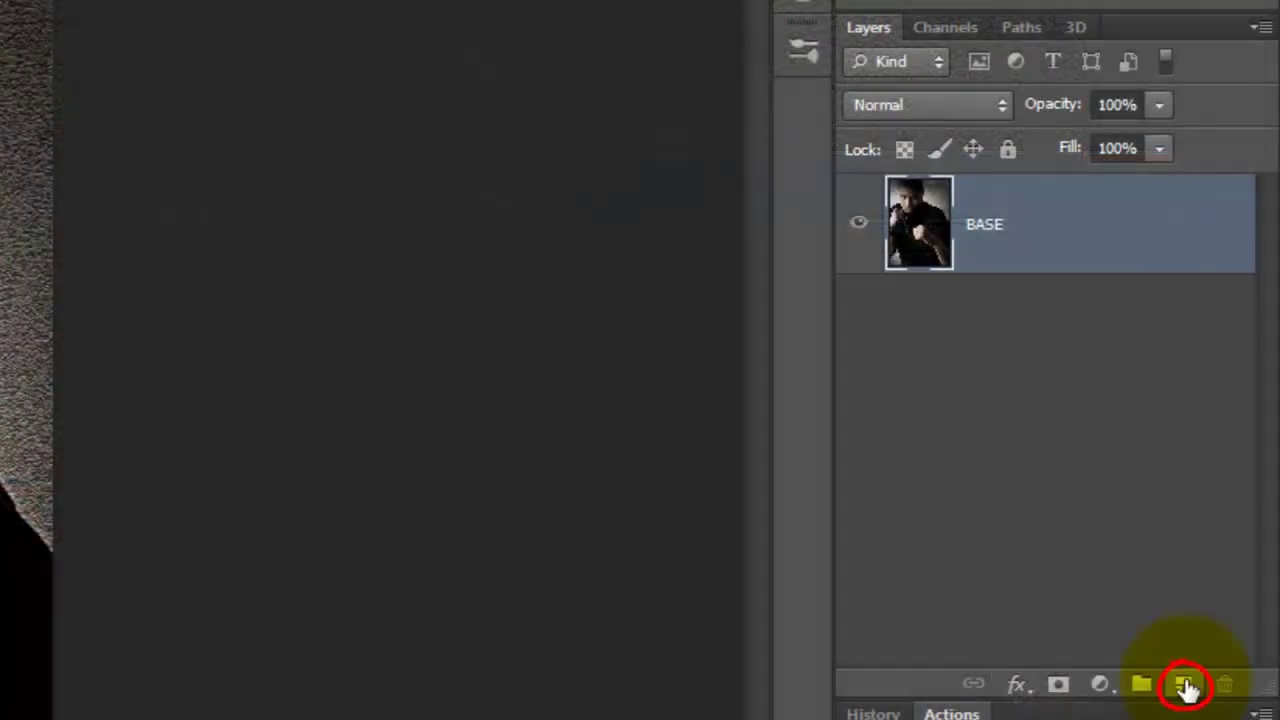
- Add a new layer beneath BASE filled with black, then reselect BASE
key("ctrl")
left_click(1185, 686, "ctrl")
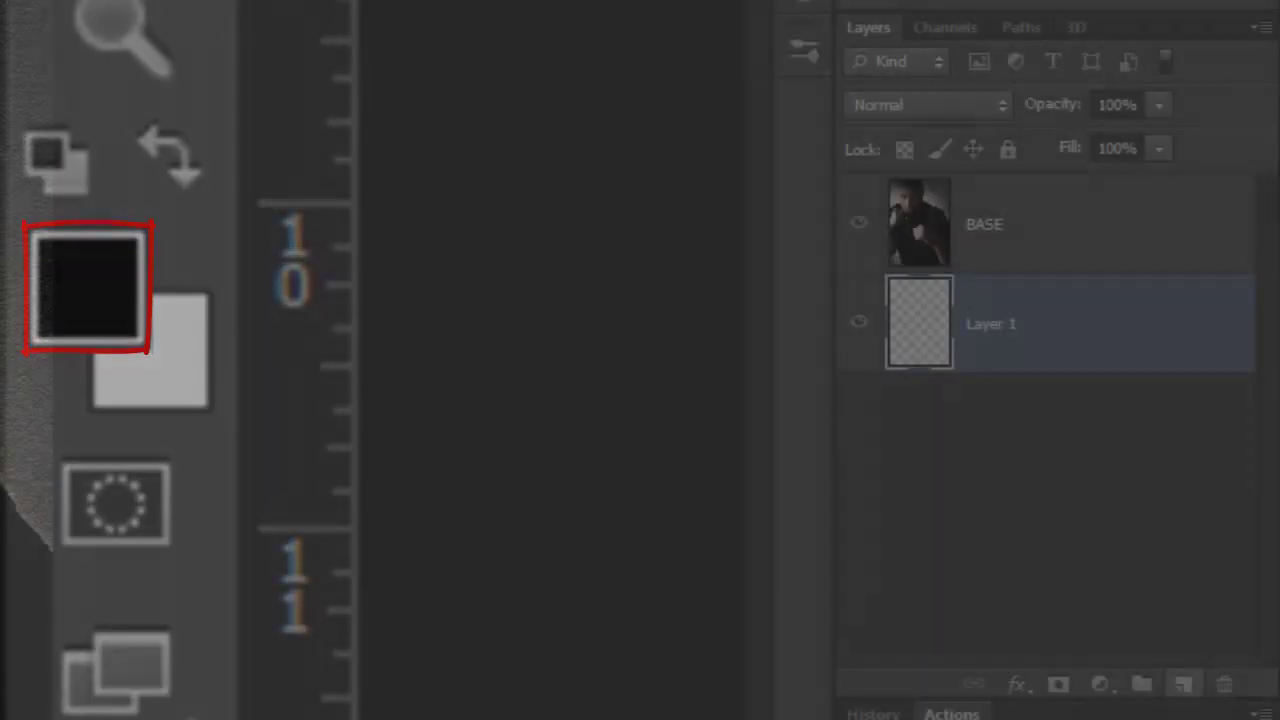
key("alt+Delete")
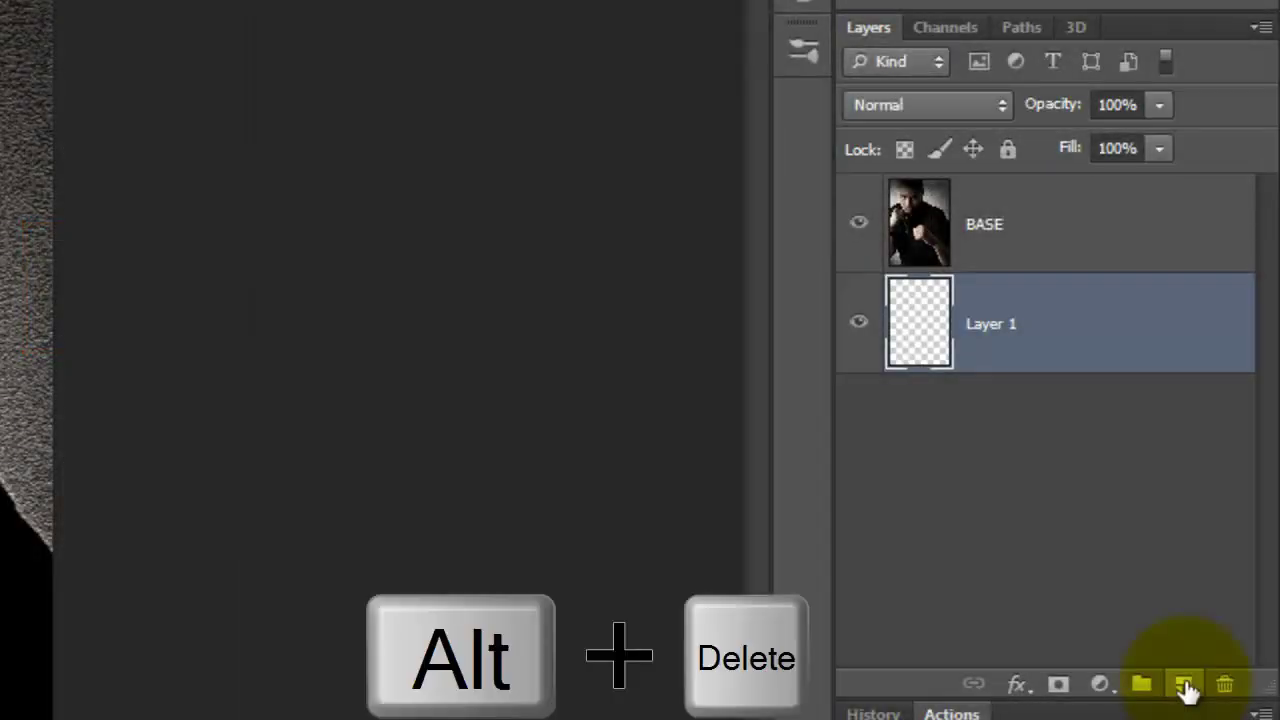
left_click(1060, 247)
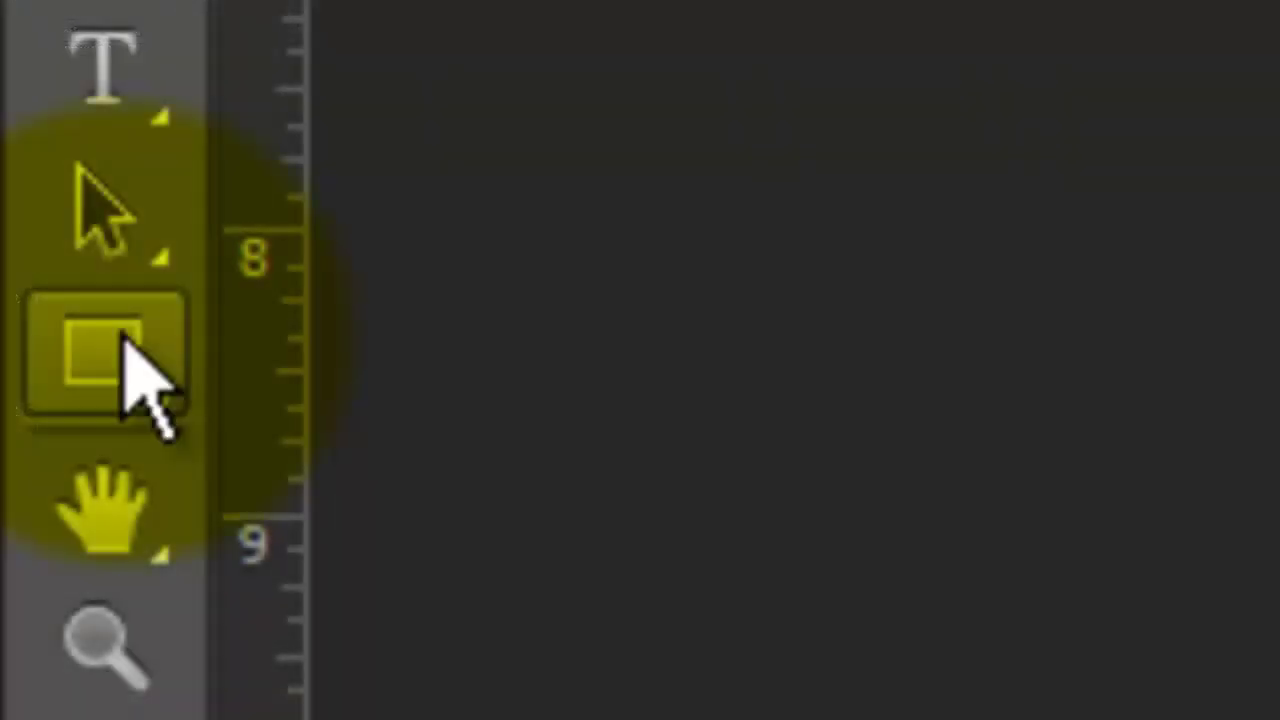
- Draw a horizontal bar path with the Rectangle tool and make it BASE's vector mask
left_click(18, 372)
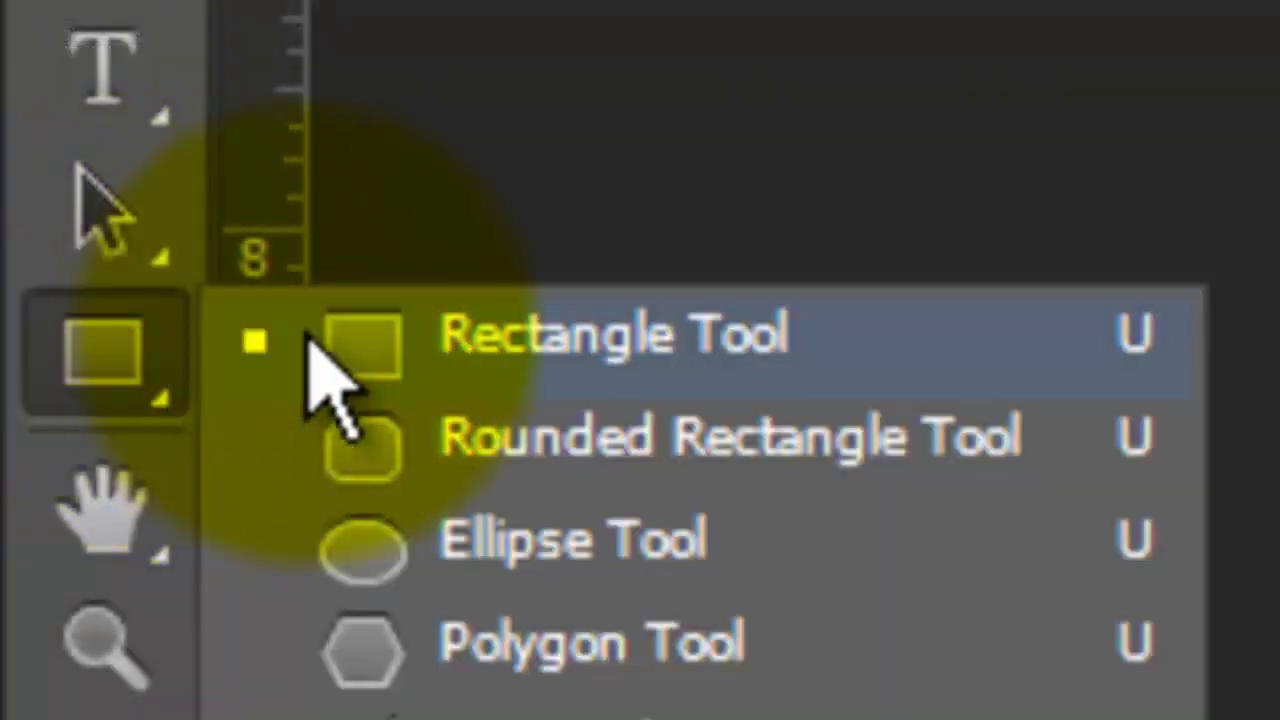
left_click(445, 335)
left_click(432, 160)
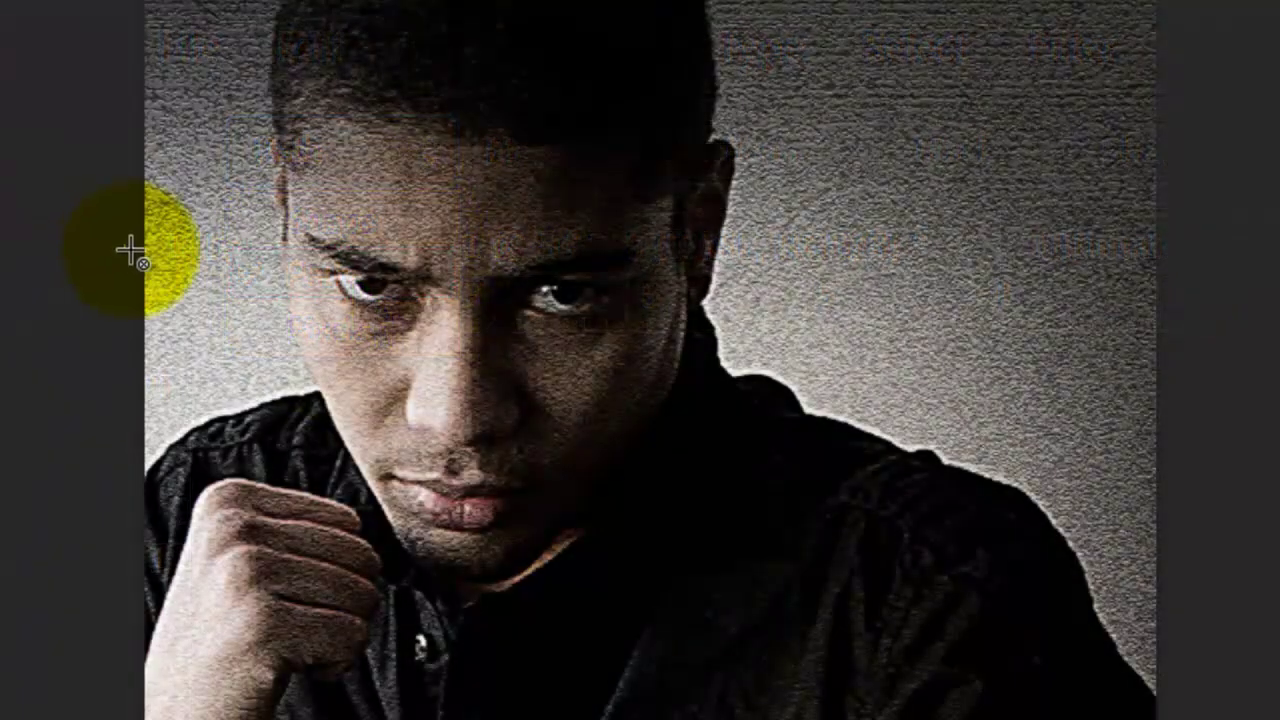
left_click_drag(130, 251, 733, 327)
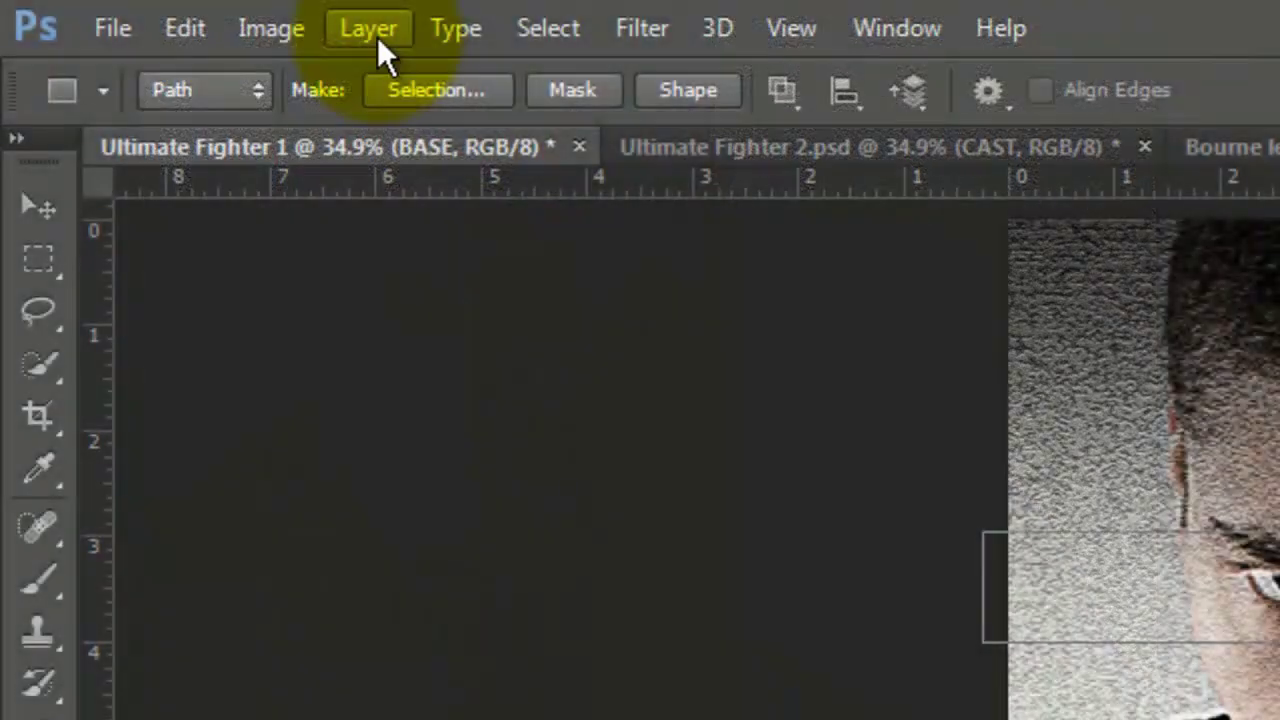
left_click(372, 32)
mouse_move(457, 513)
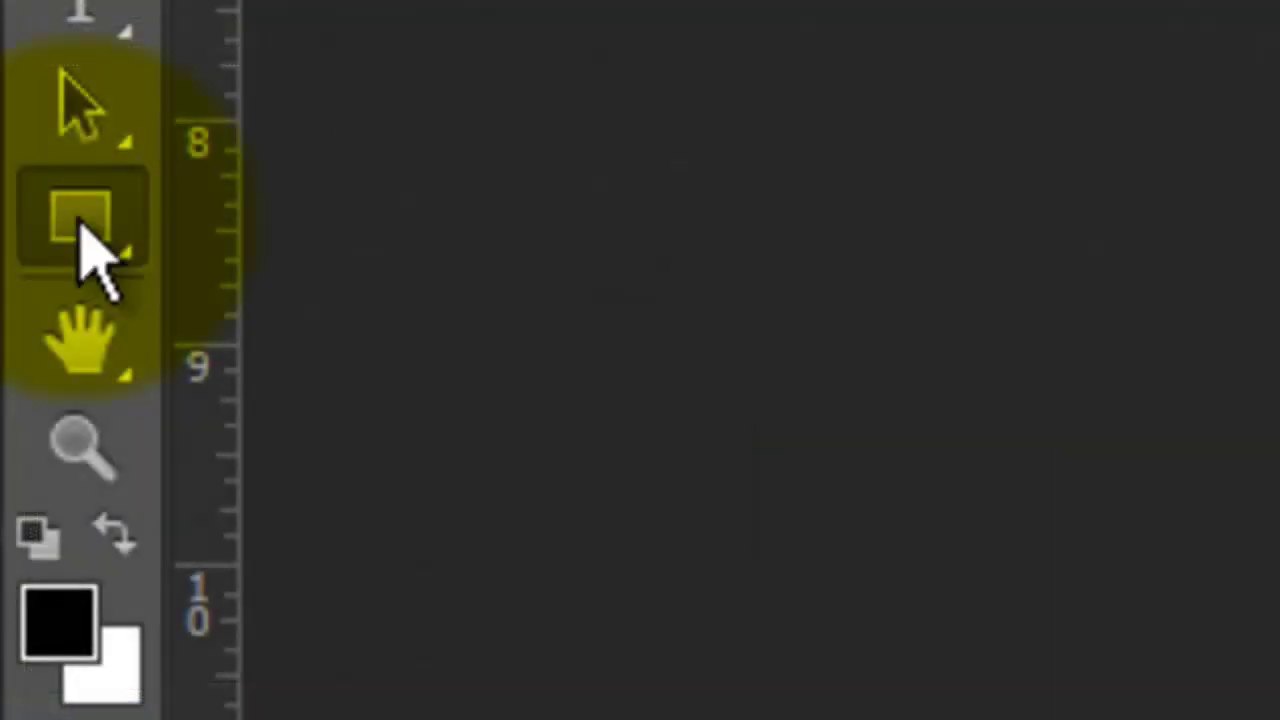
- Subtract tall edge strips from BASE's vector-mask bar path, then toggle the outlines to check
left_click(15, 373)
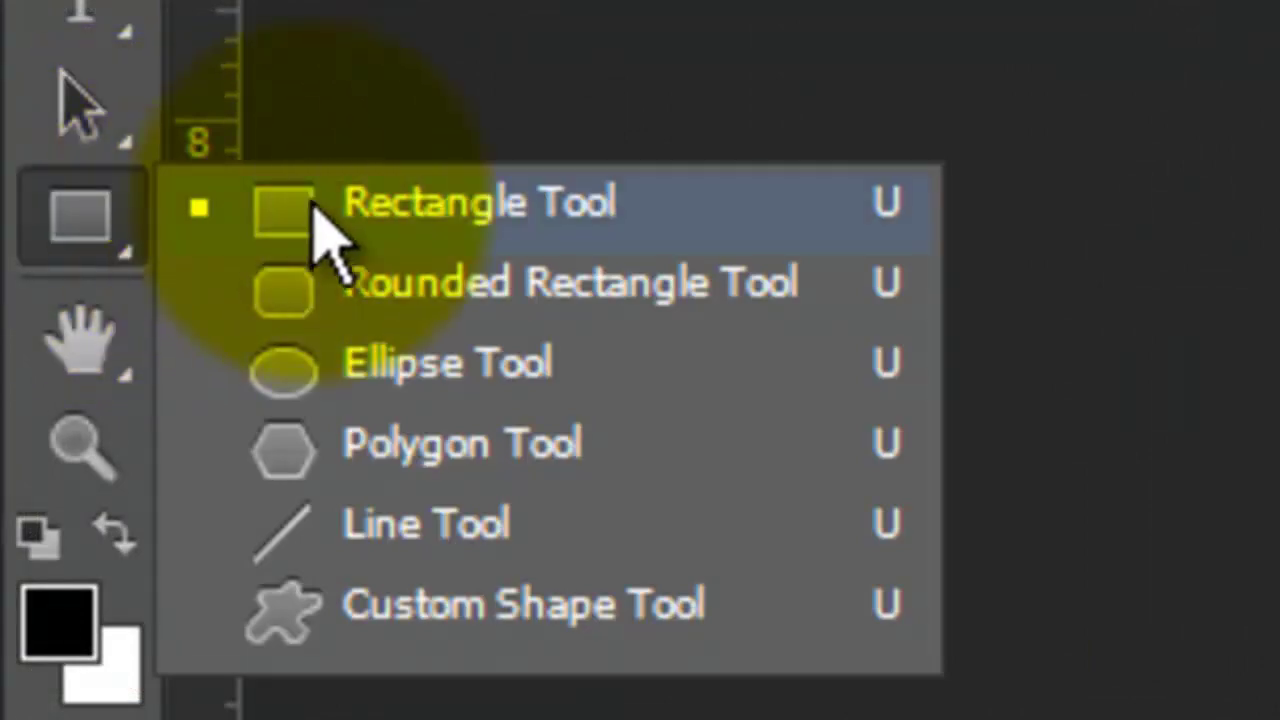
left_click(385, 215)
key("alt")
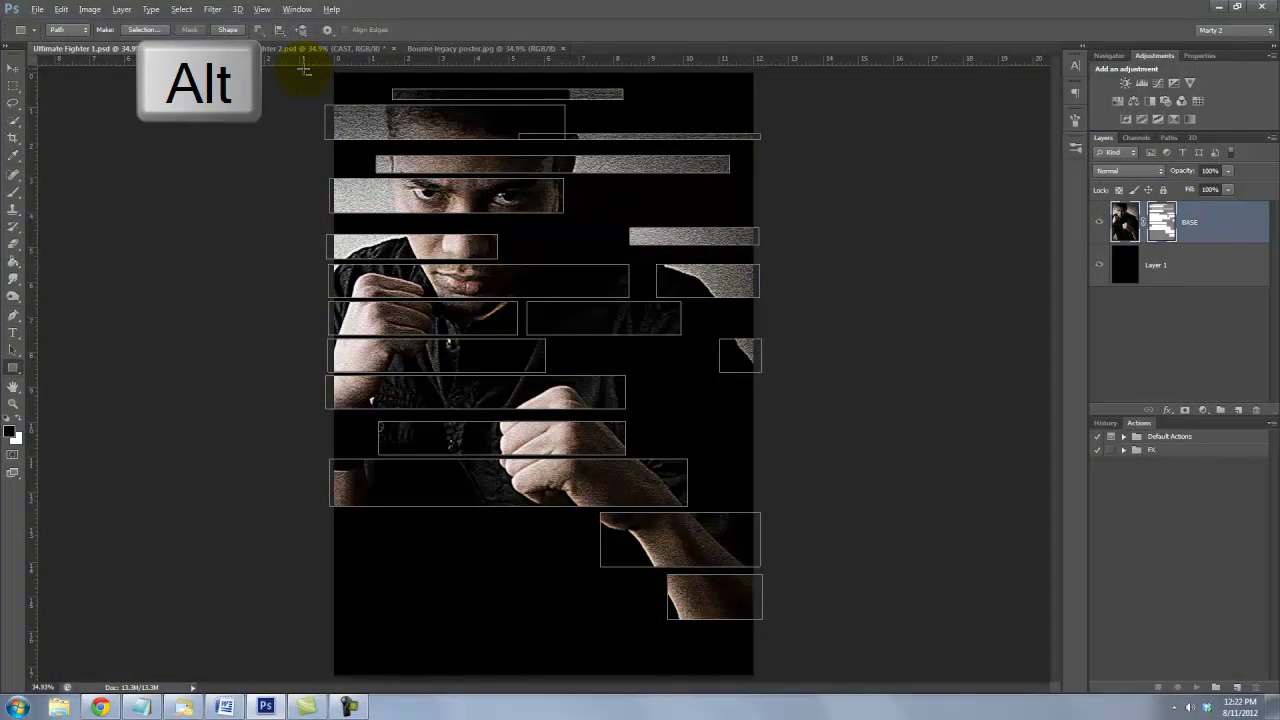
left_click_drag(303, 68, 341, 684)
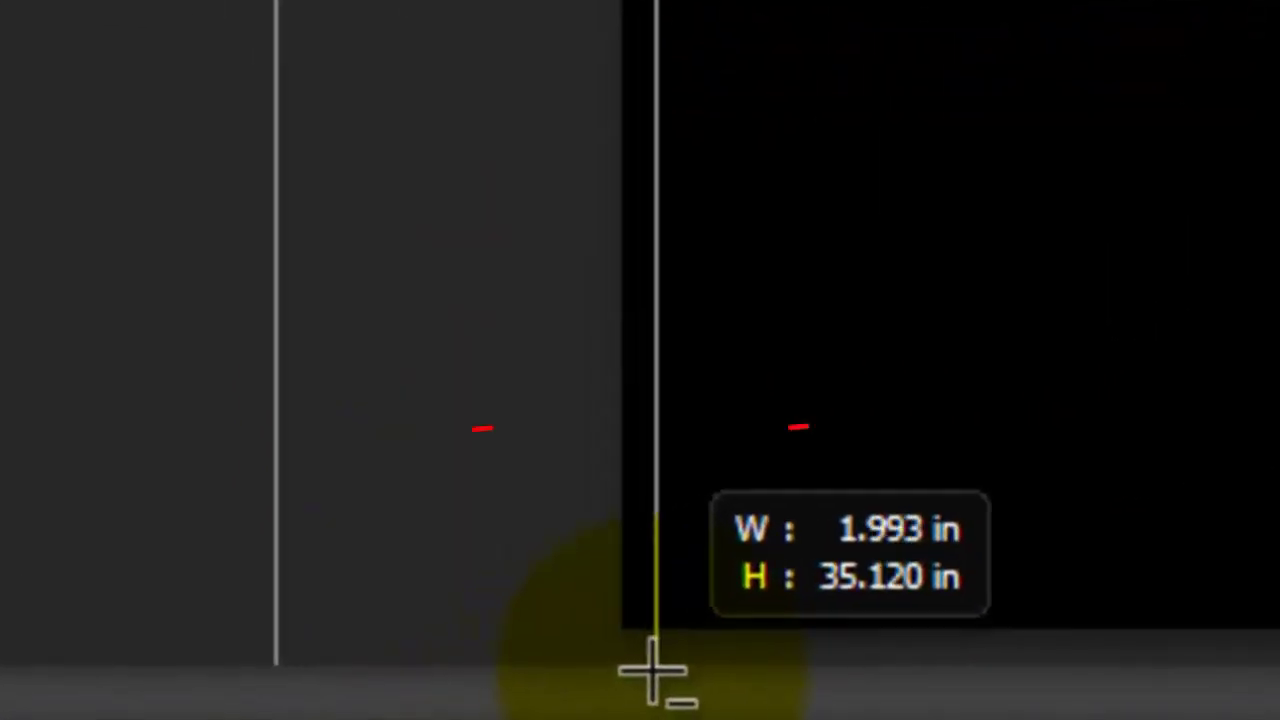
left_click_drag(652, 672, 655, 719)
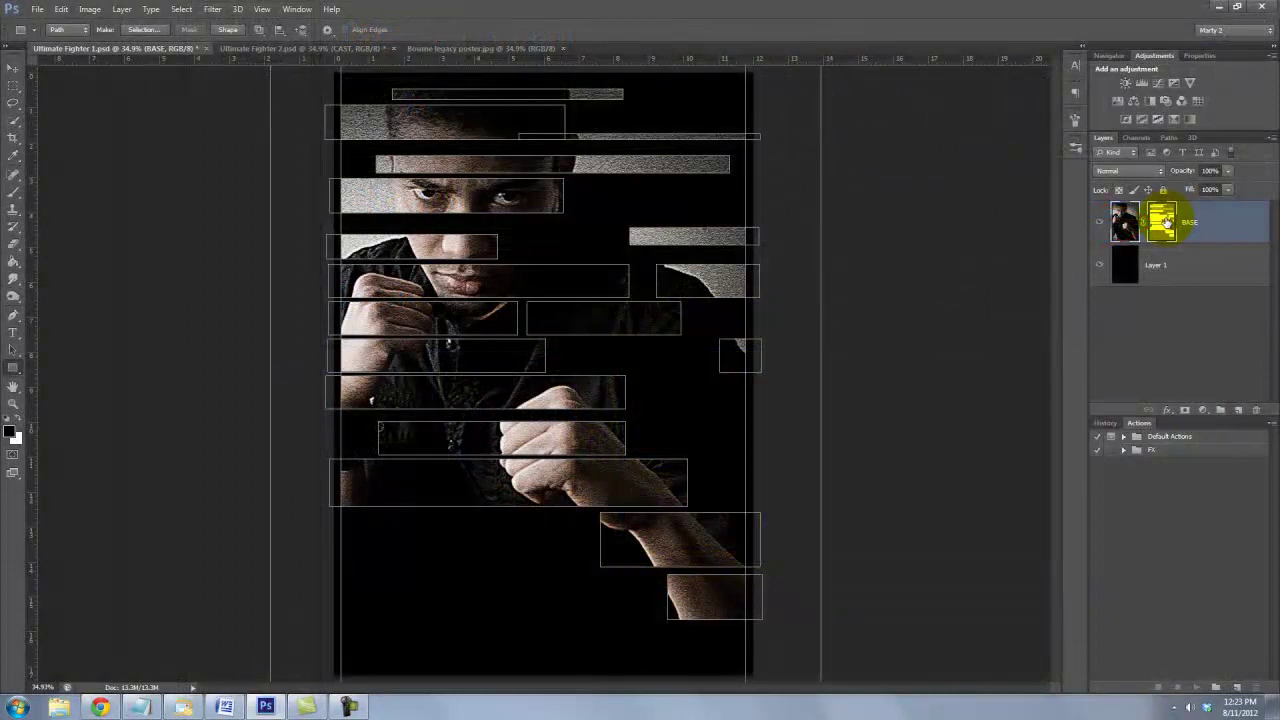
left_click(1164, 225)
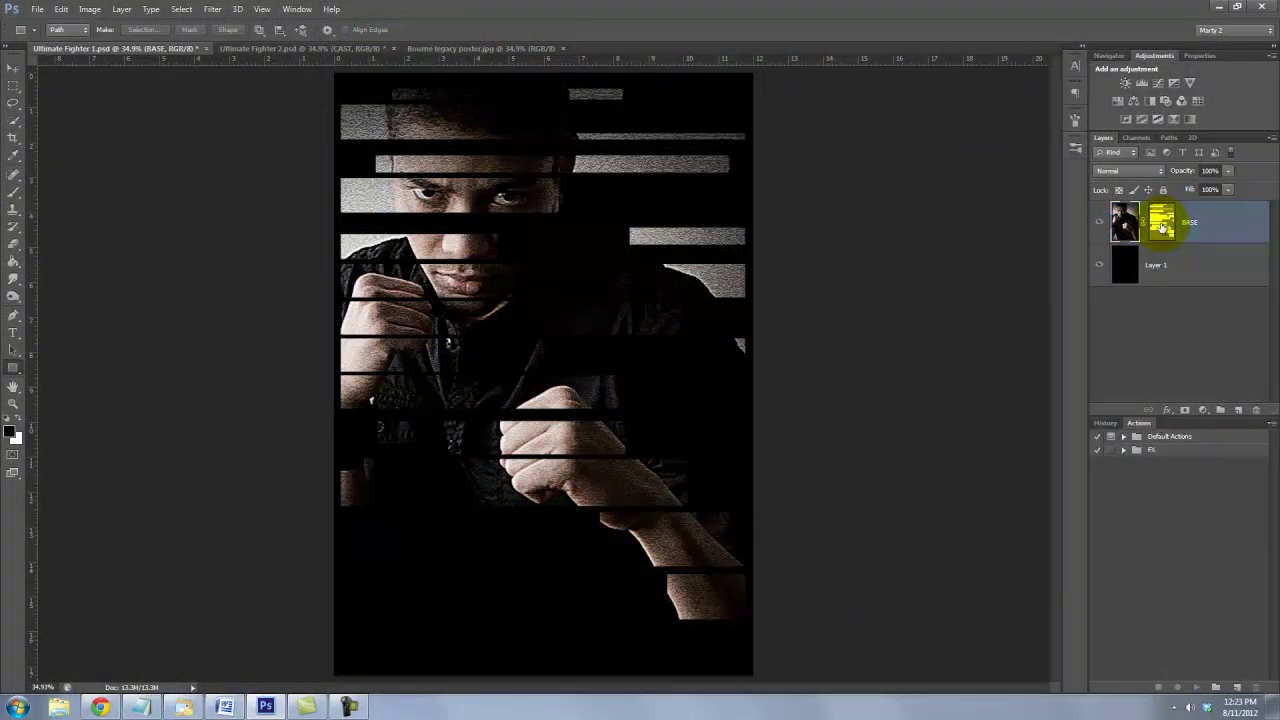
left_click(1163, 224)
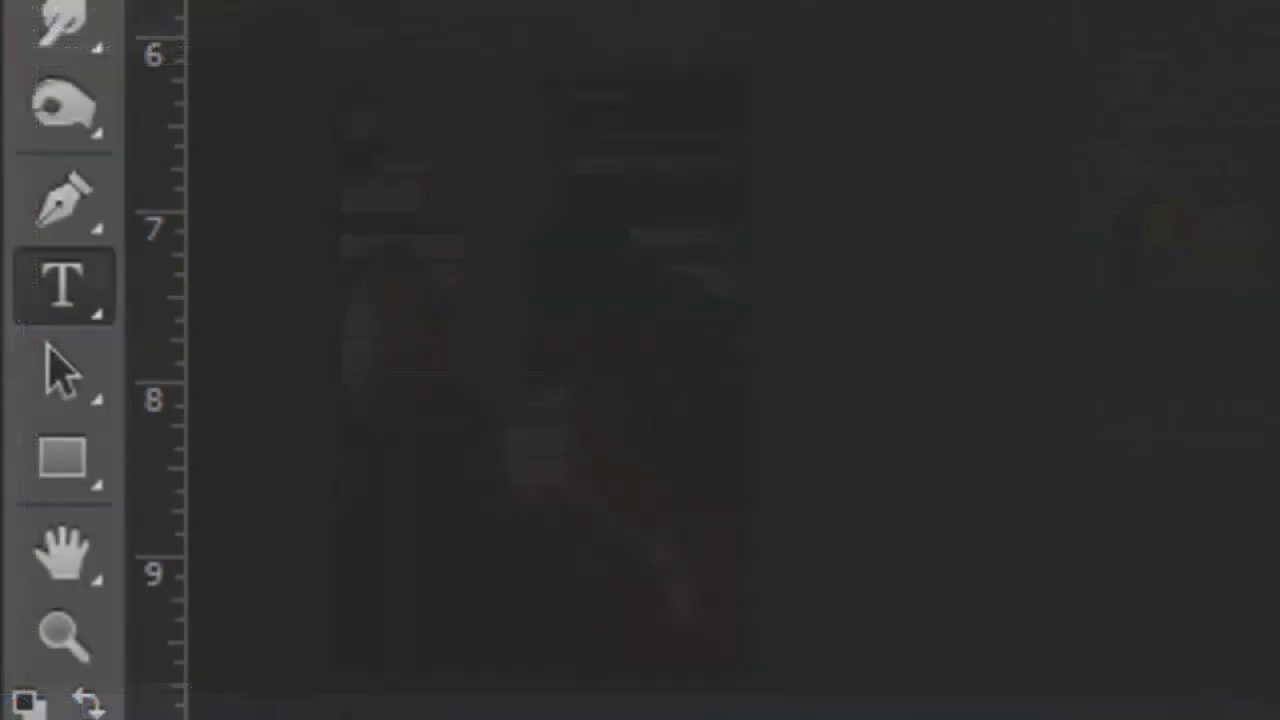
- Add an italic THE text layer in Nikodecs 66 pt, coloured dac5aa
right_click(18, 333)
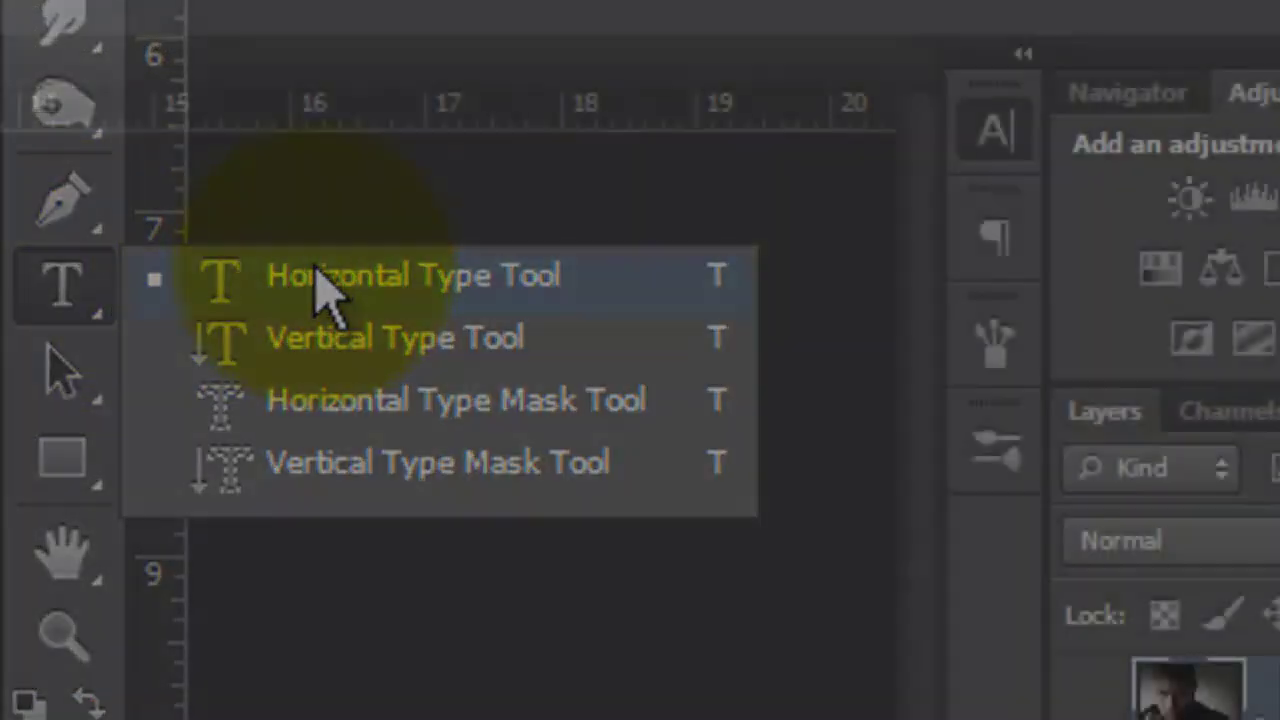
left_click(330, 280)
left_click(1000, 140)
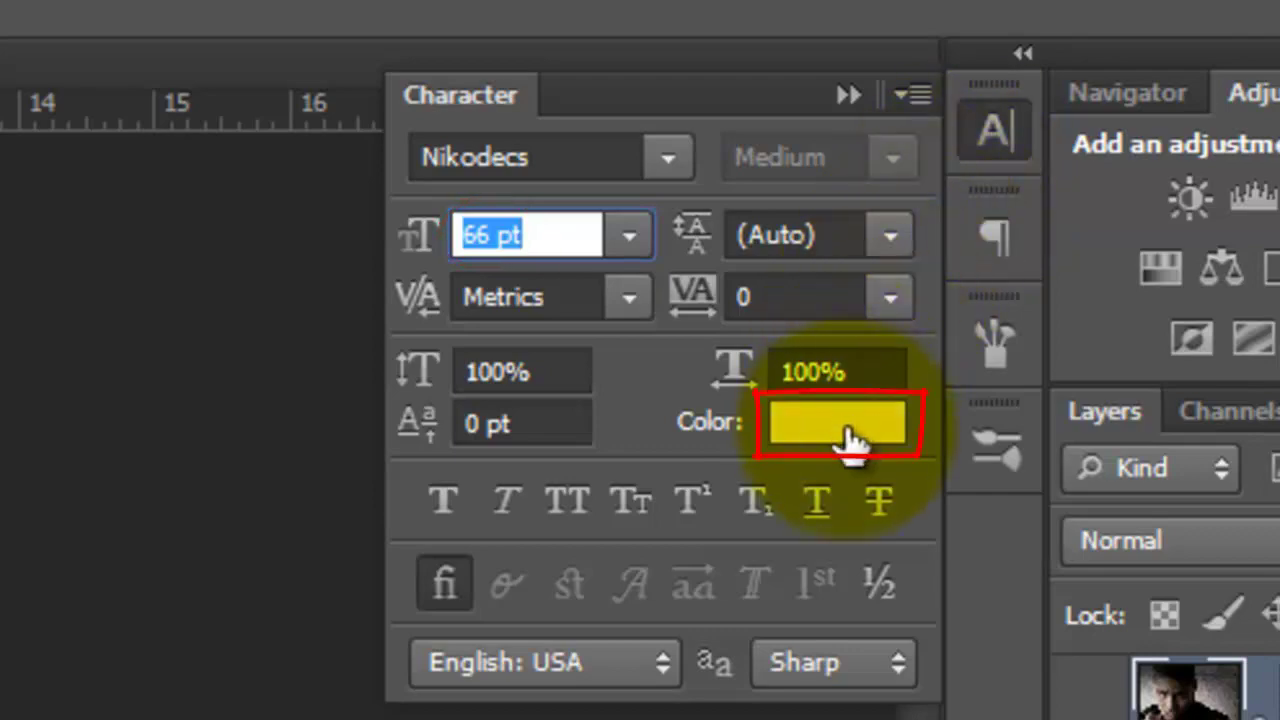
left_click(845, 430)
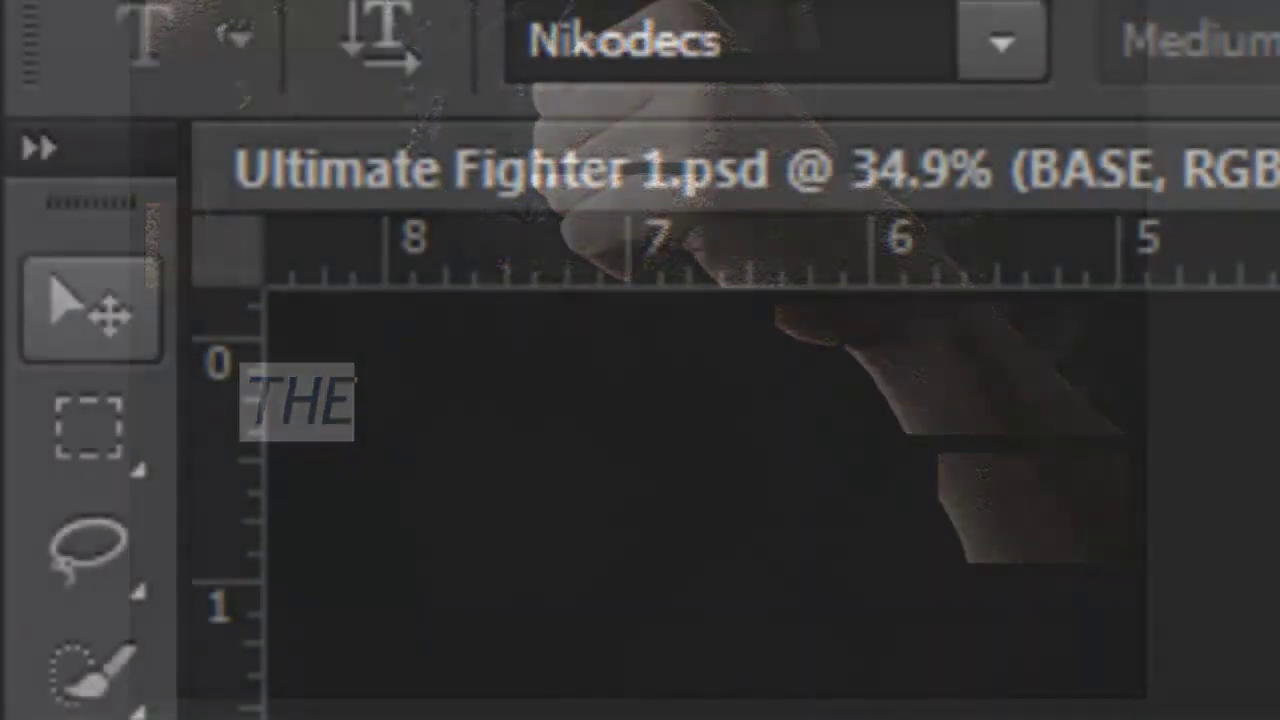
left_click(78, 318)
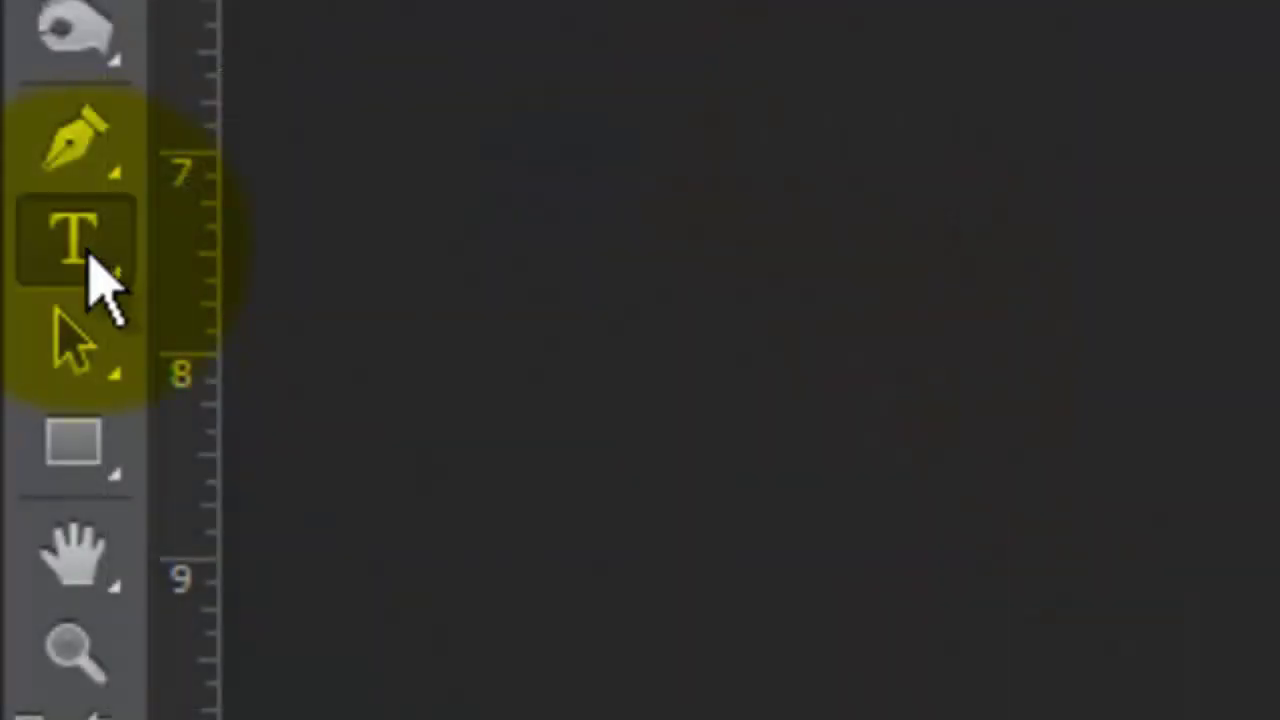
- Type ULTIMATE and set it in BatmanForeverAlternate at 85 pt
left_click_drag(95, 262, 335, 270)
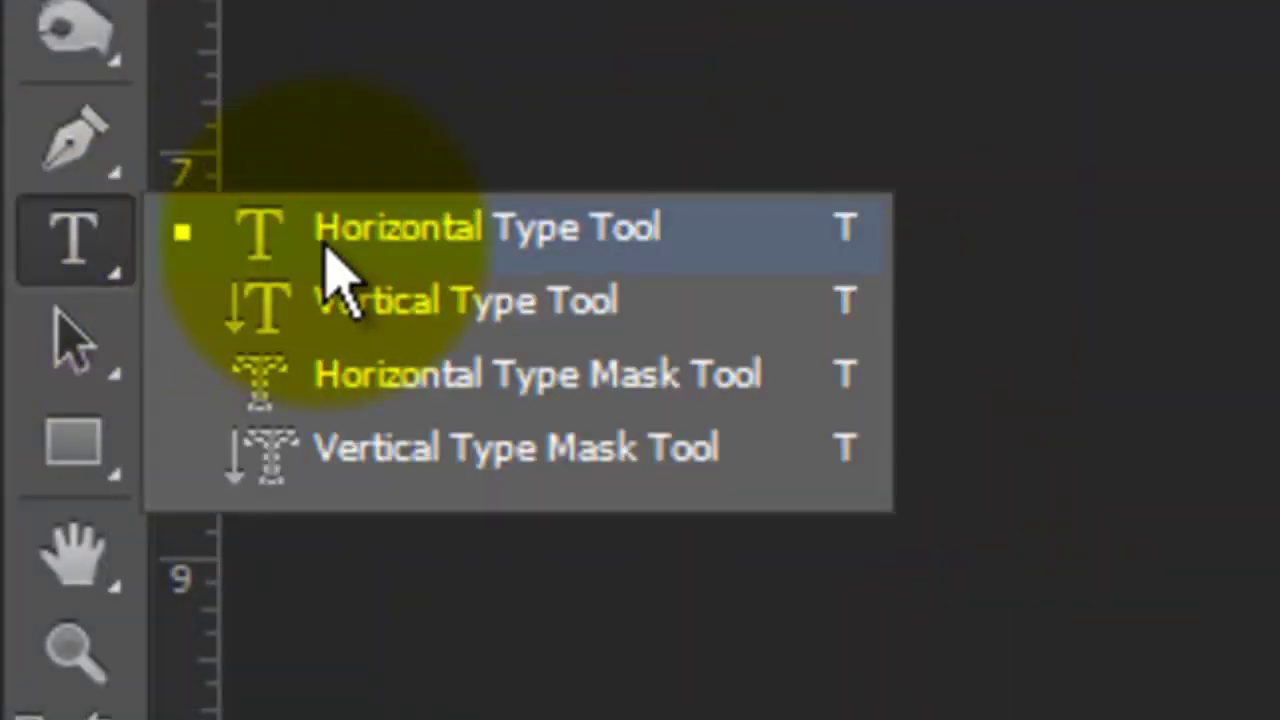
key("t")
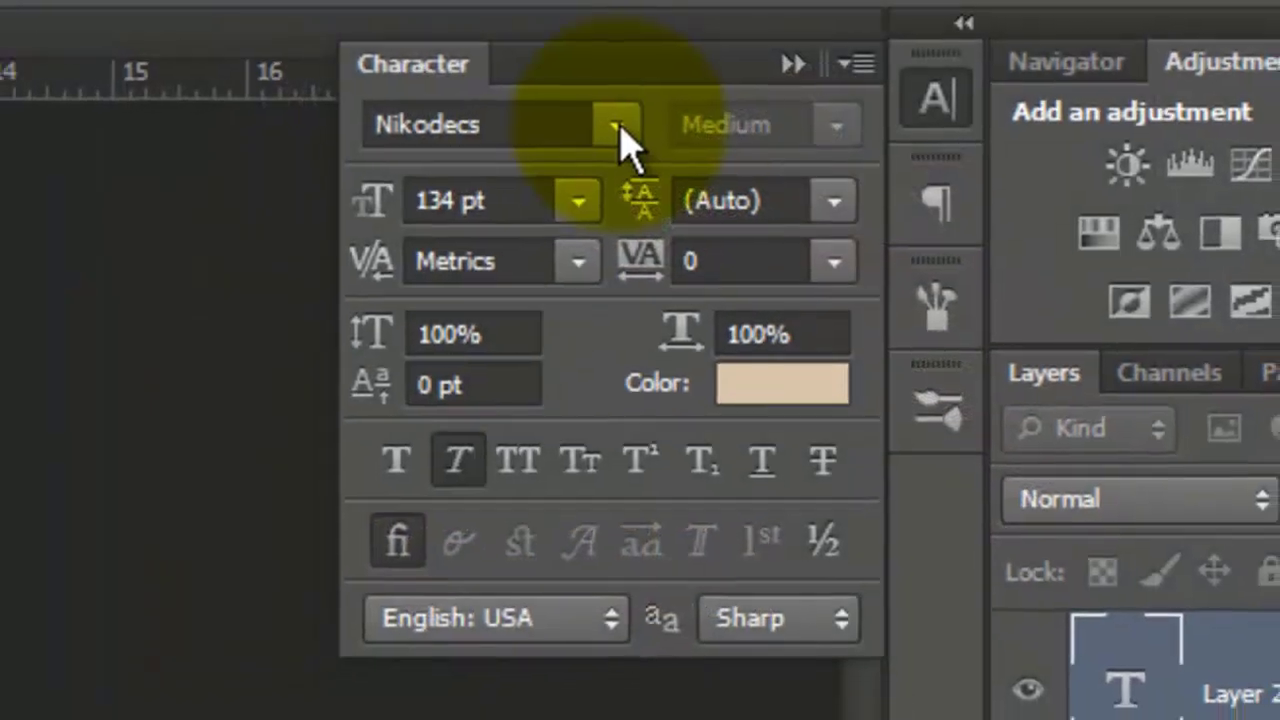
left_click(612, 133)
scroll(1000, 560, "up", 15)
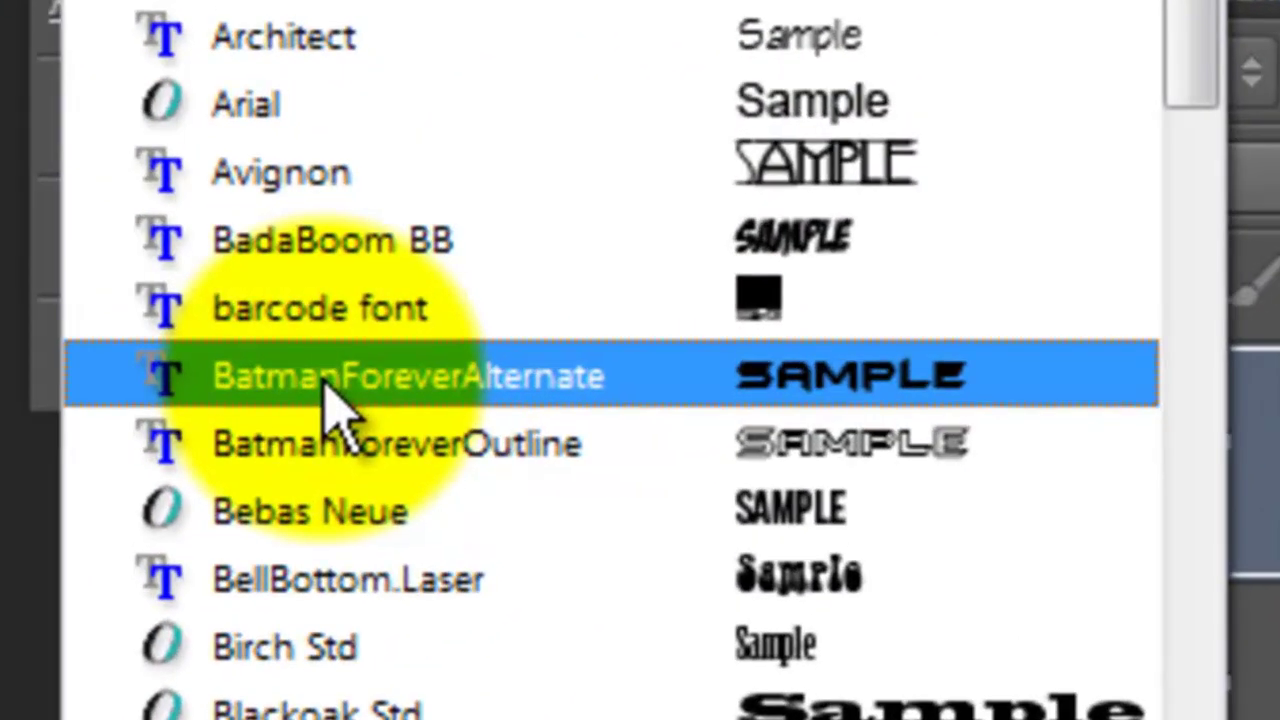
left_click(330, 377)
left_click(400, 229)
type("85")
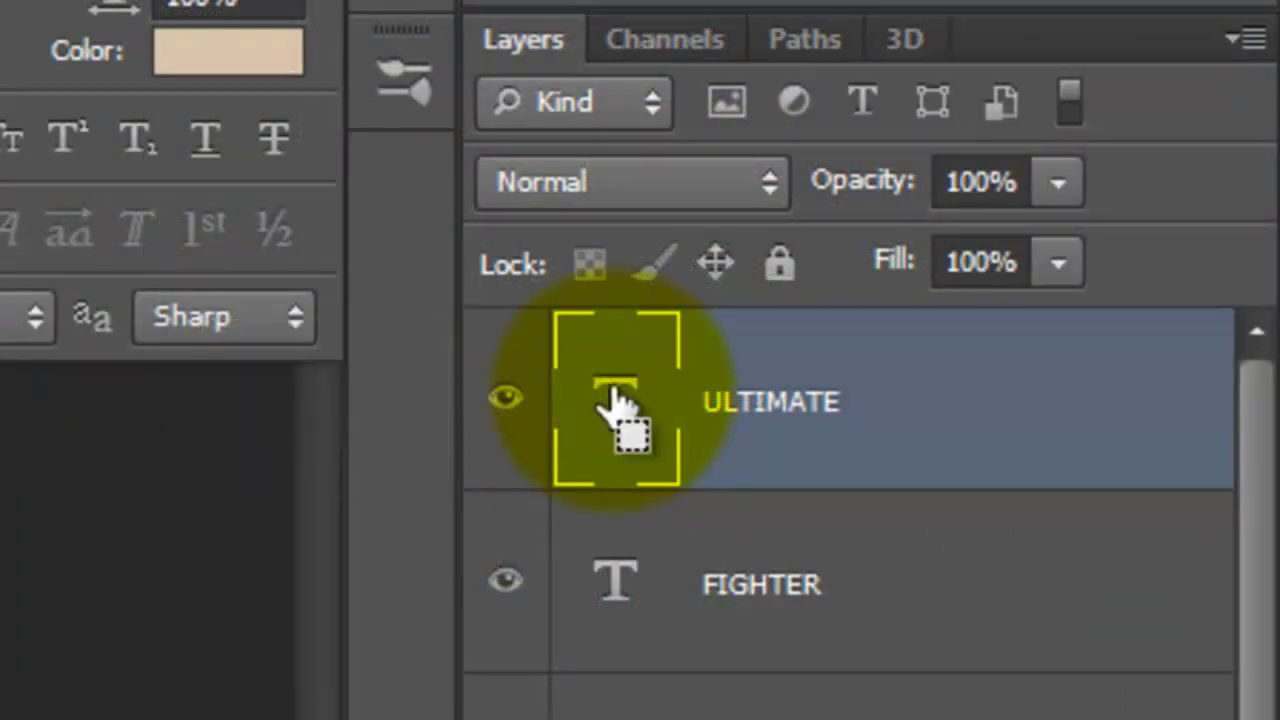
- Mask the ULTIMATE layer and fade it with a soft brush at 80% opacity, 0% hardness
left_click(617, 405, "ctrl")
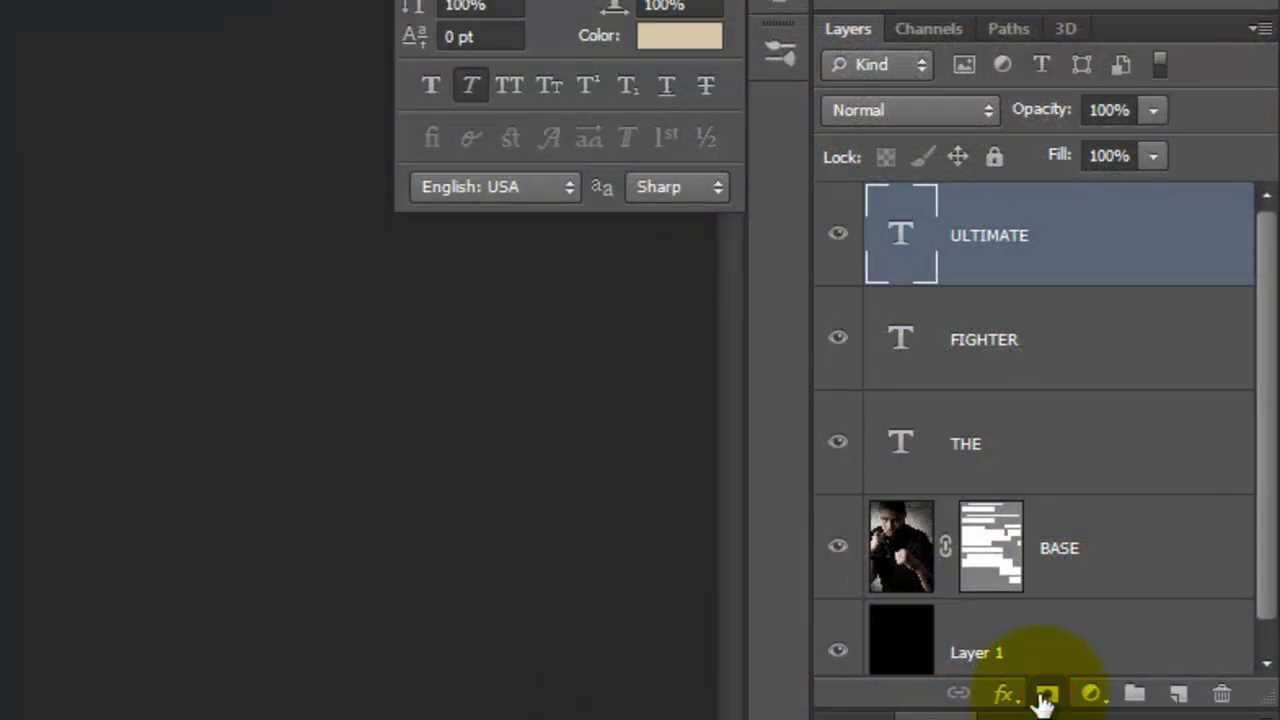
left_click(1045, 695)
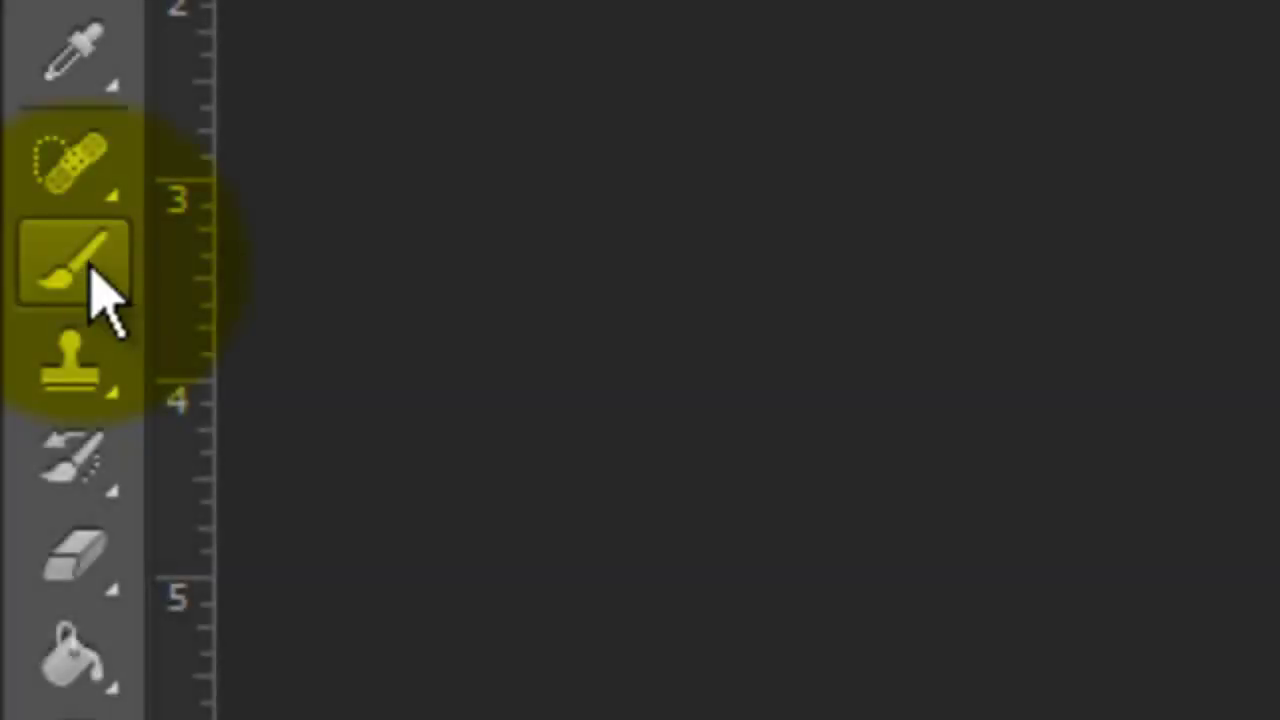
left_click(118, 262)
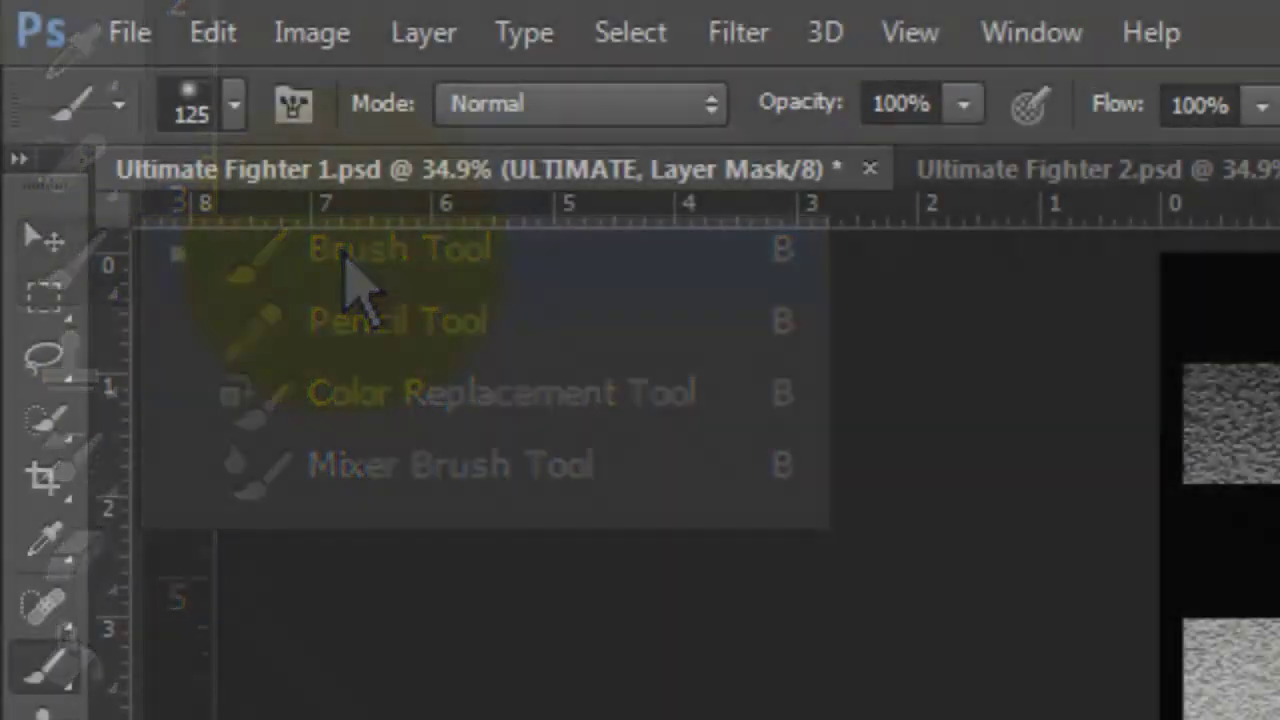
left_click(908, 100)
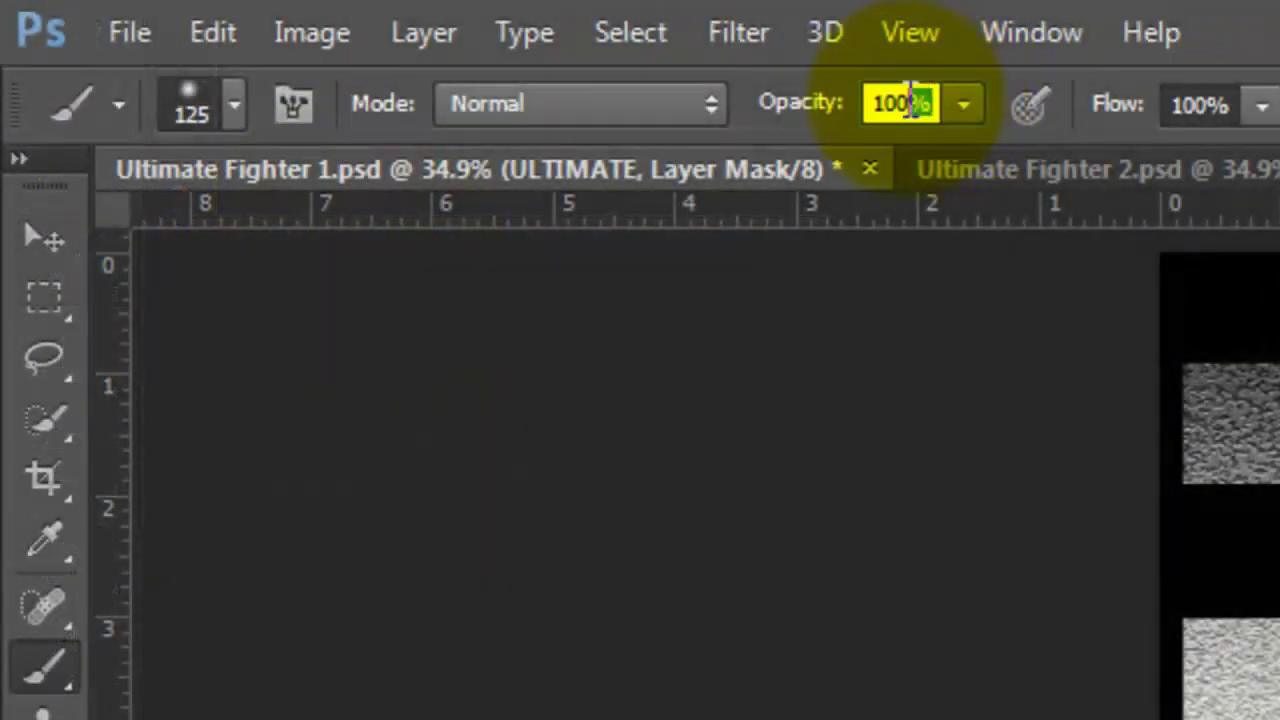
type("80")
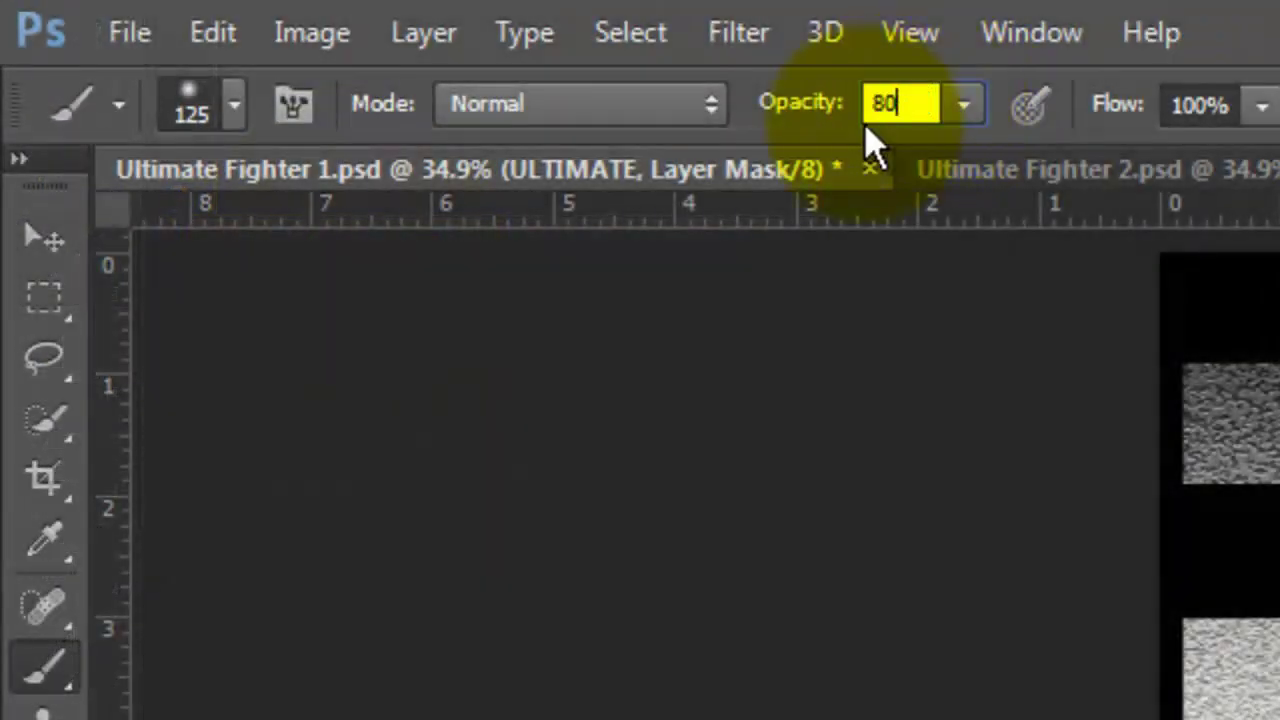
left_click(233, 106)
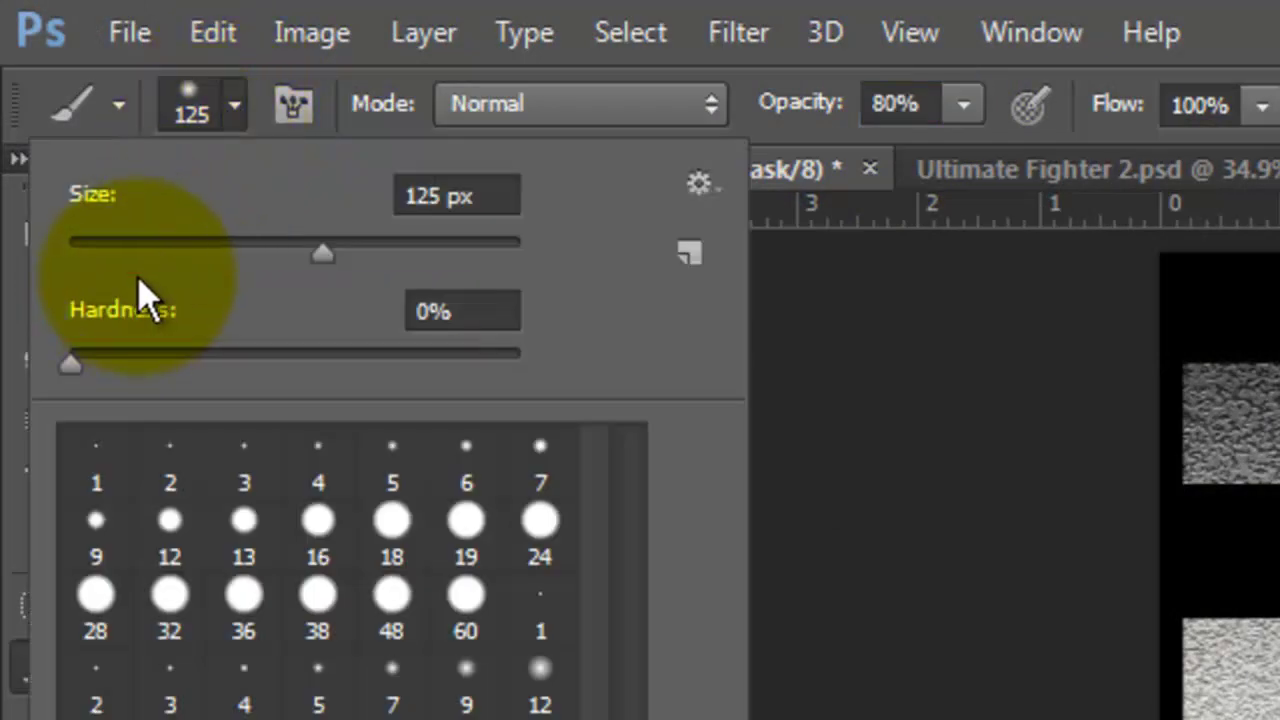
key("Return")
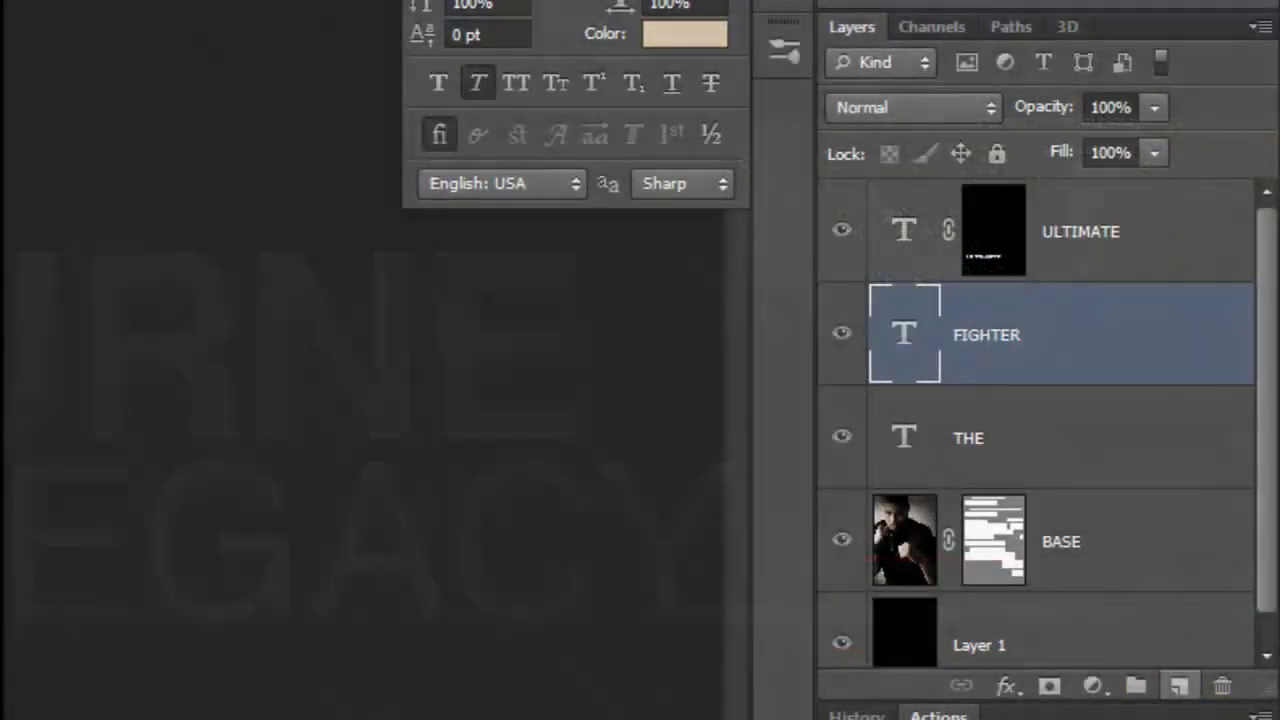
- On a new layer, fill a thin beige bar running left from FIGHTER's F foot
left_click(1177, 688)
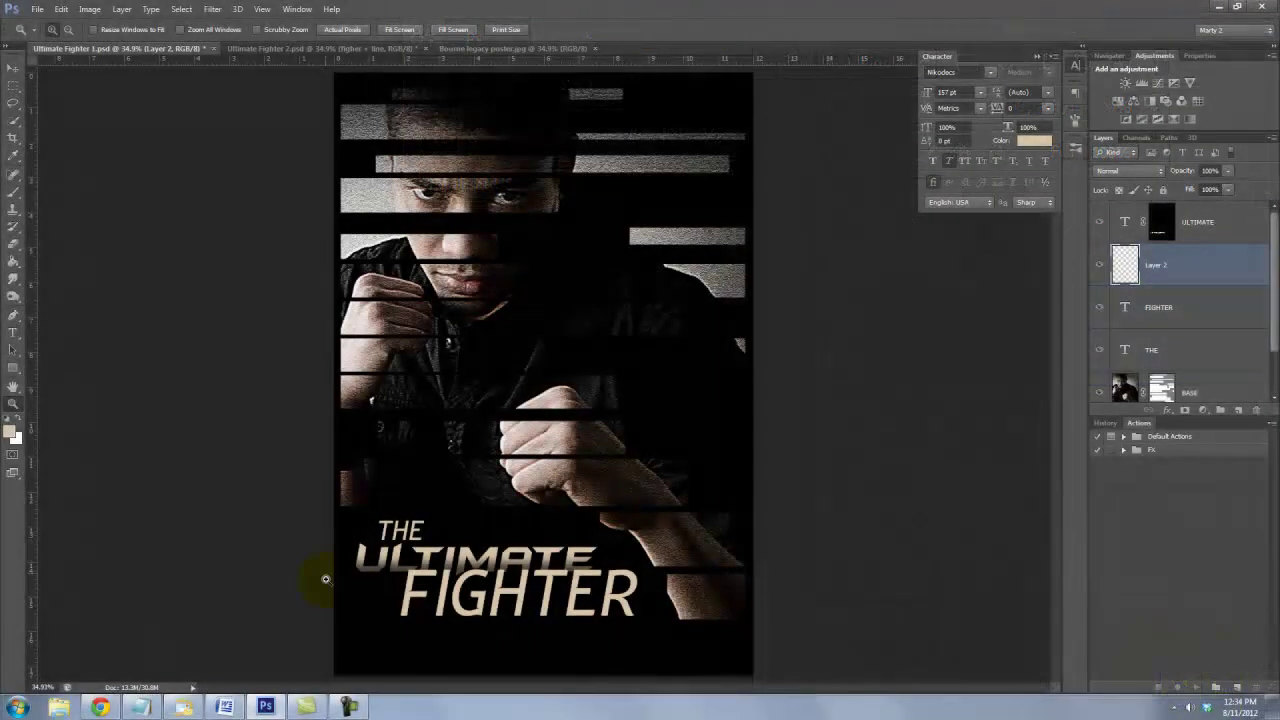
key("z")
left_click_drag(329, 583, 453, 630)
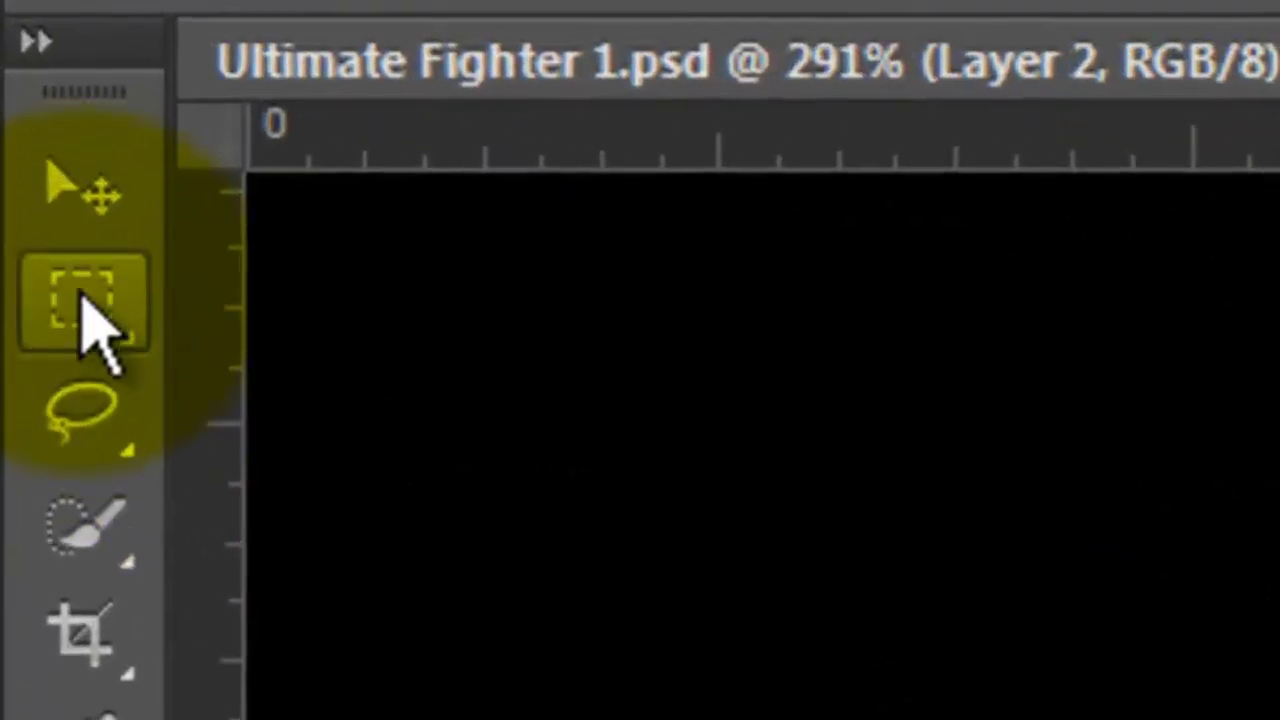
left_click(13, 84)
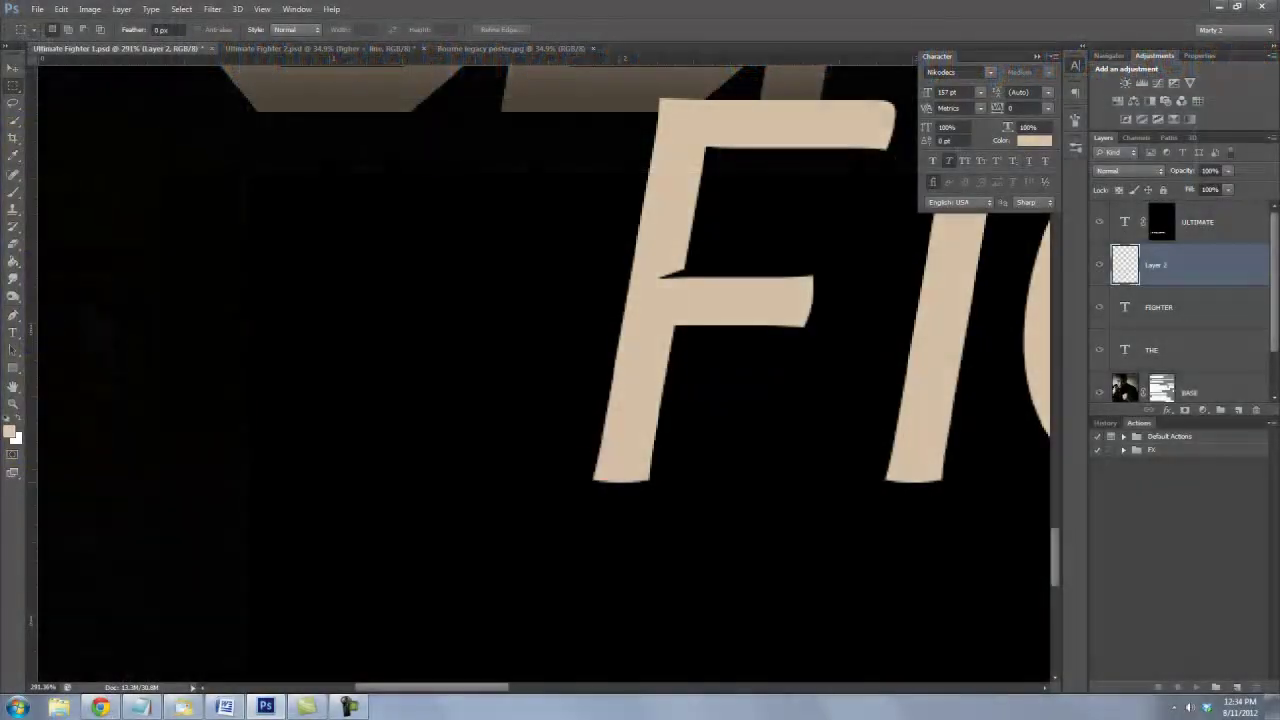
left_click(618, 481)
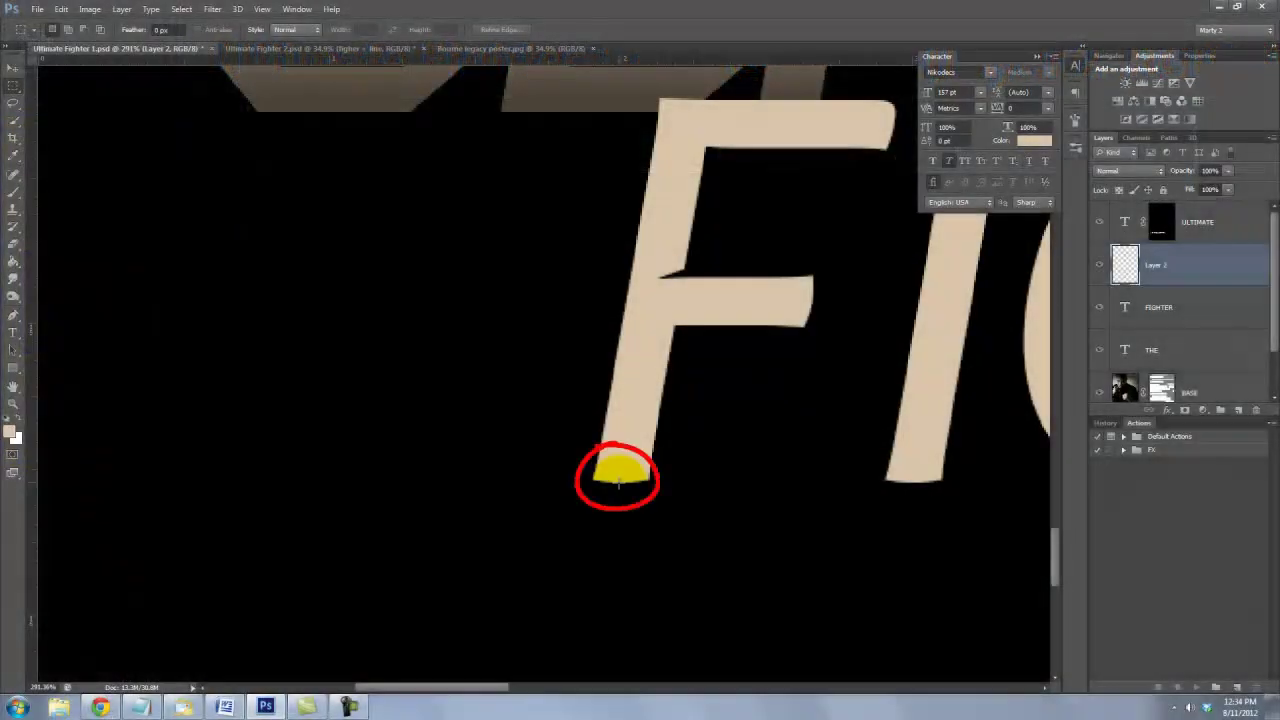
left_click_drag(618, 481, 101, 443)
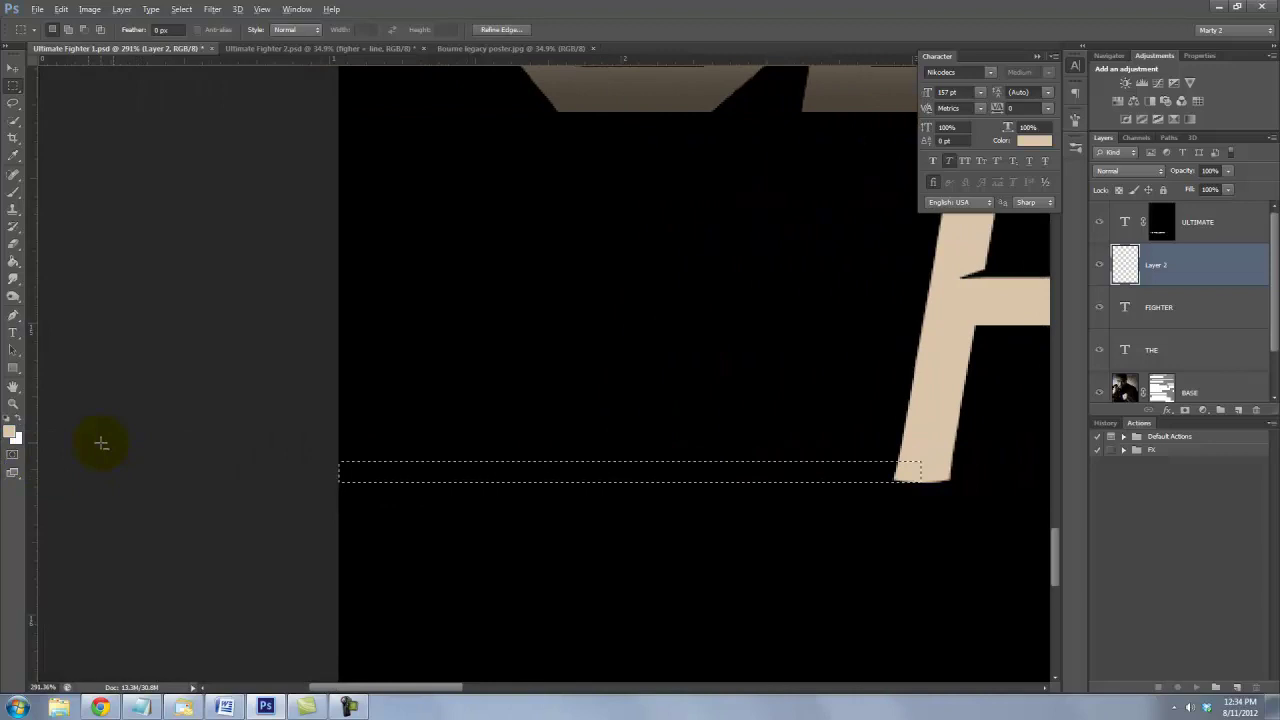
key("alt+Delete")
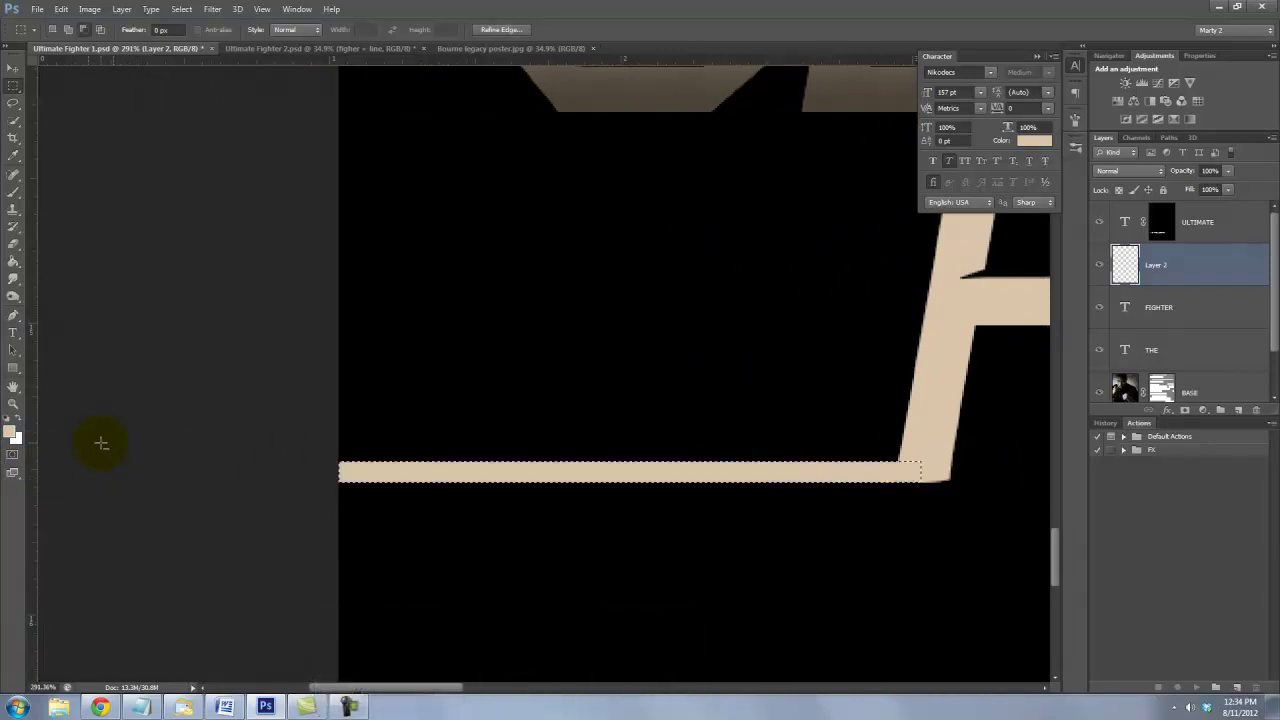
key("ctrl+d")
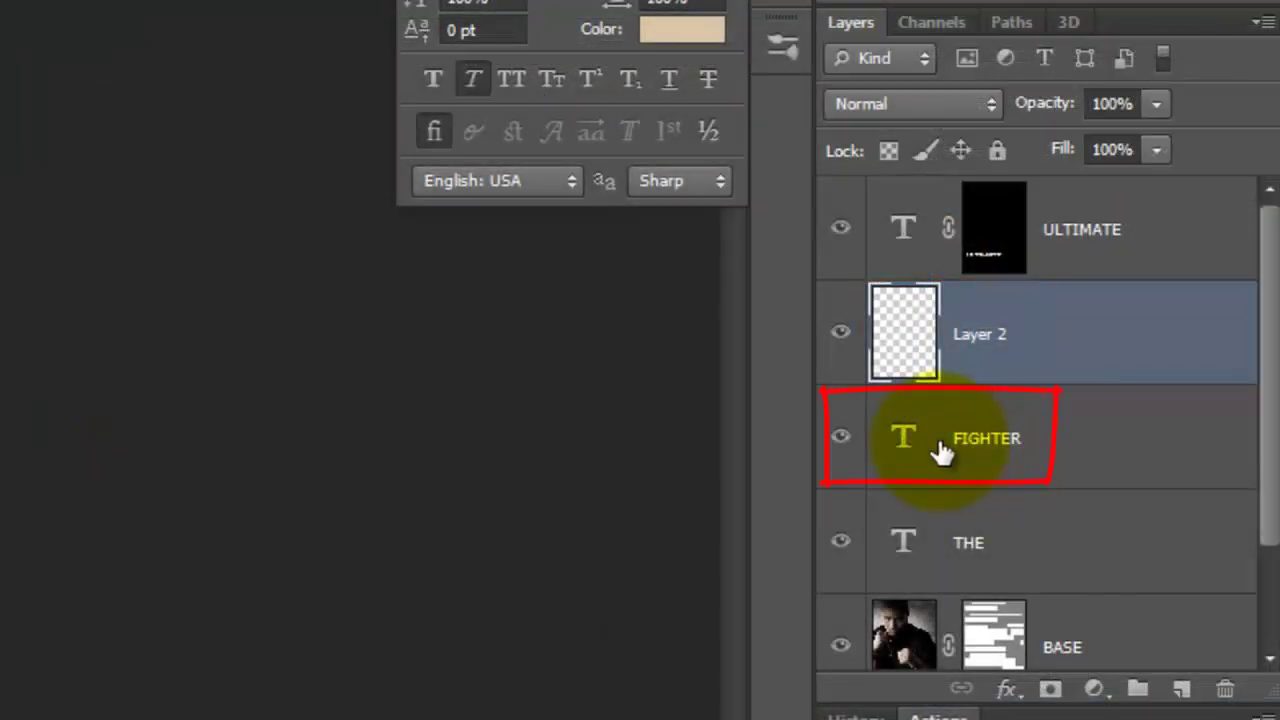
- Merge the FIGHTER layer and the beige bar layer into Layer 2
key("shift")
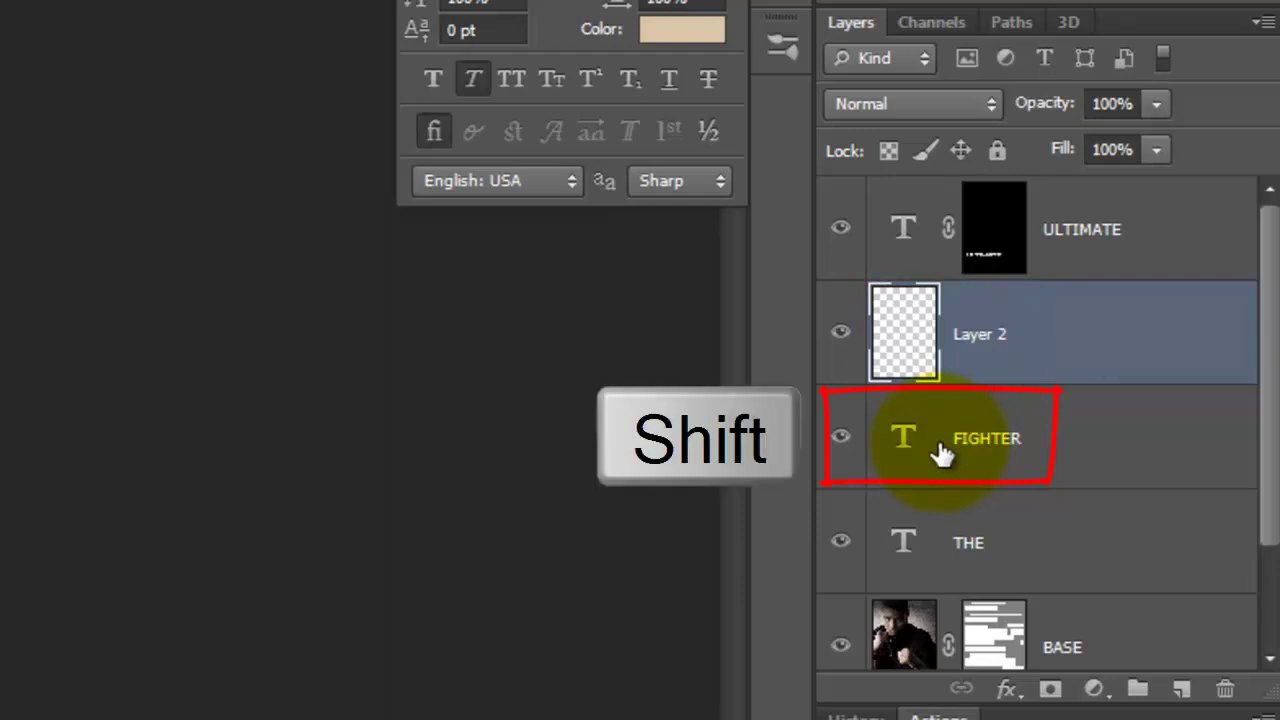
left_click(945, 453, "shift")
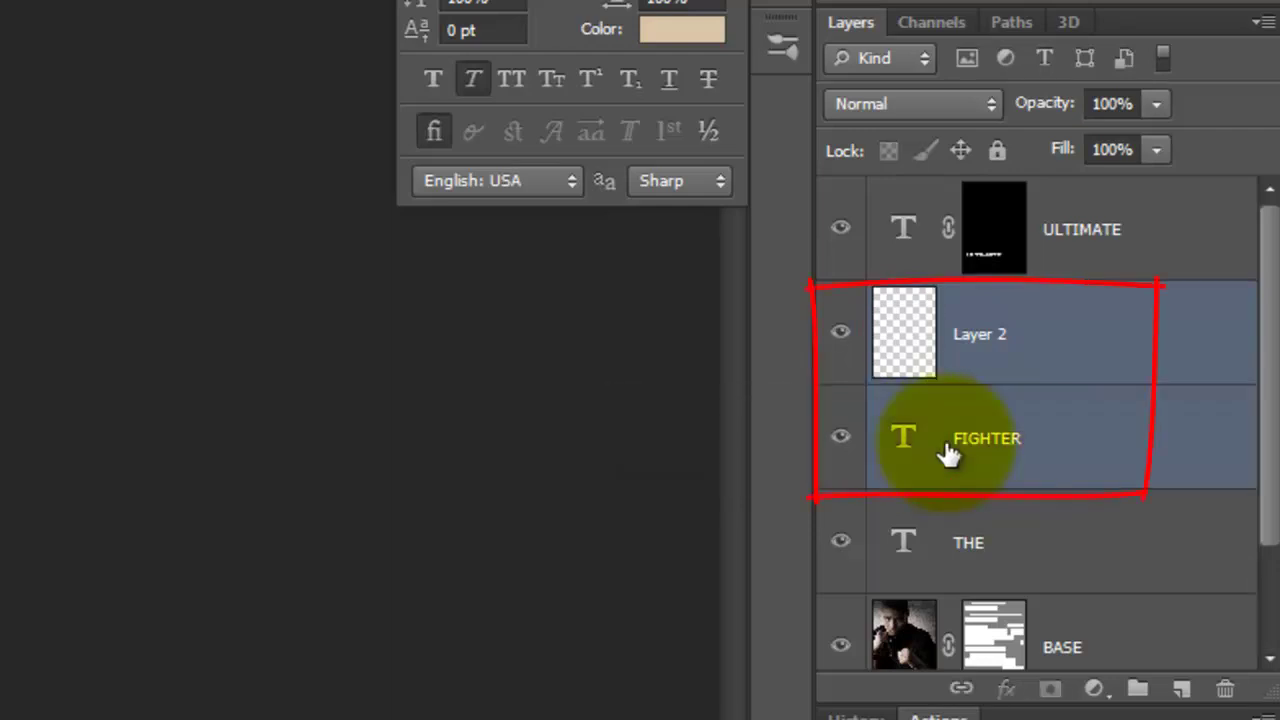
key("ctrl+e")
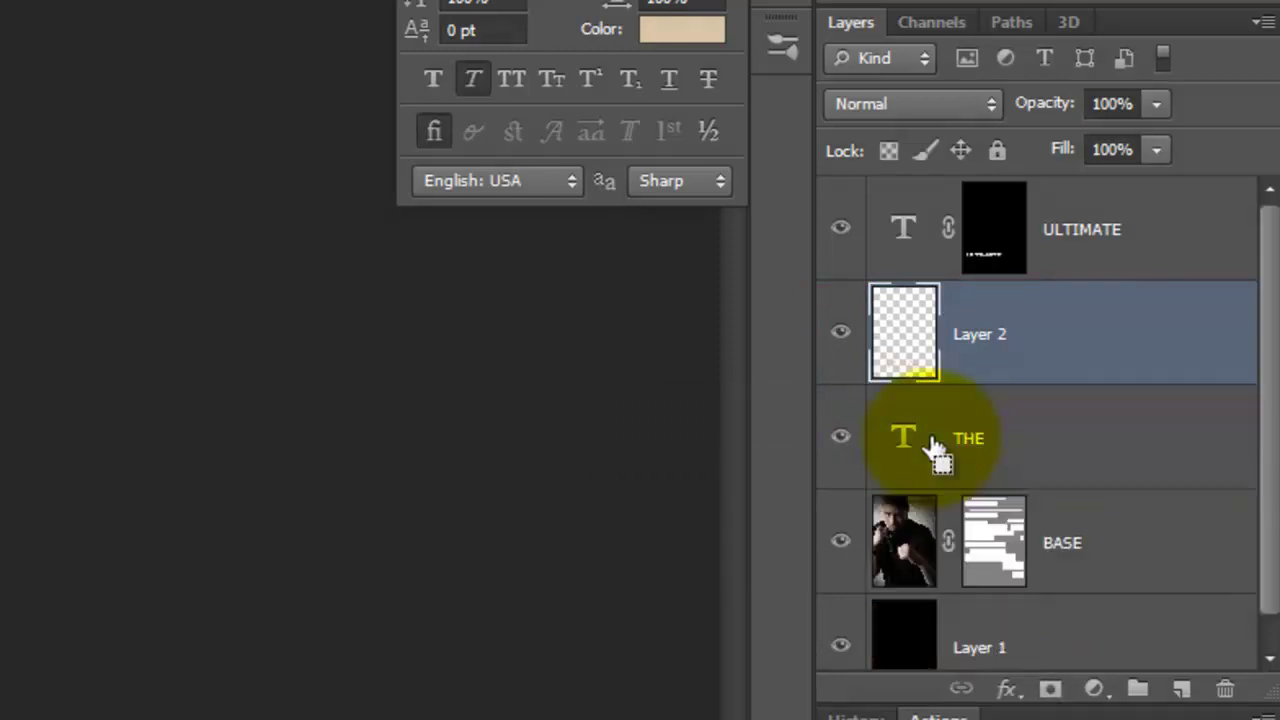
- Add a layer mask to Layer 2 and brush-fade the underline's left end
key("ctrl")
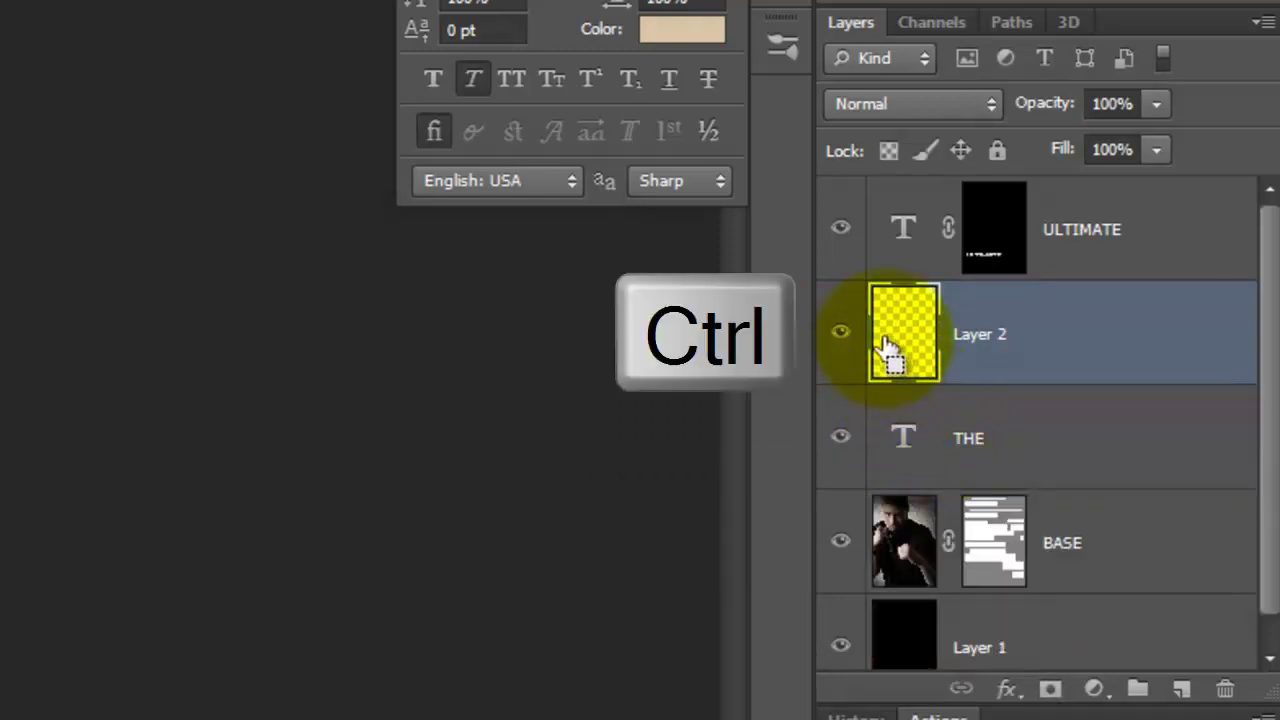
left_click(893, 345, "ctrl")
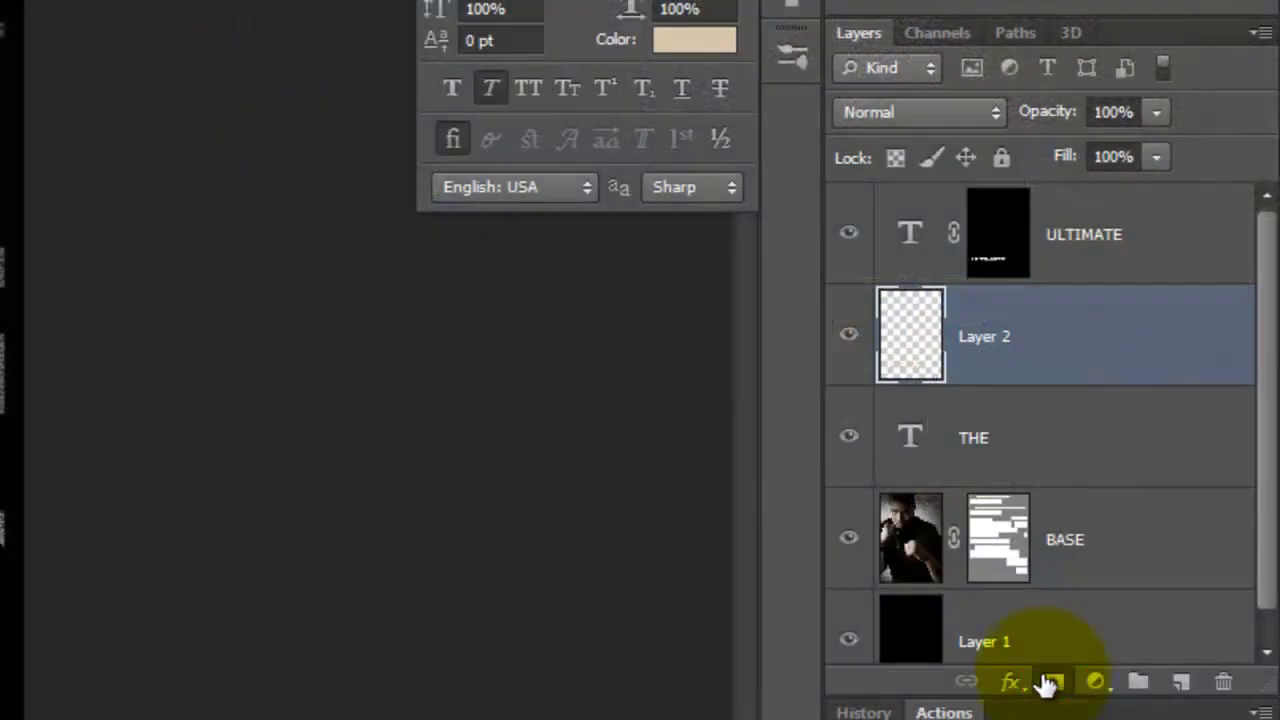
left_click(1052, 684)
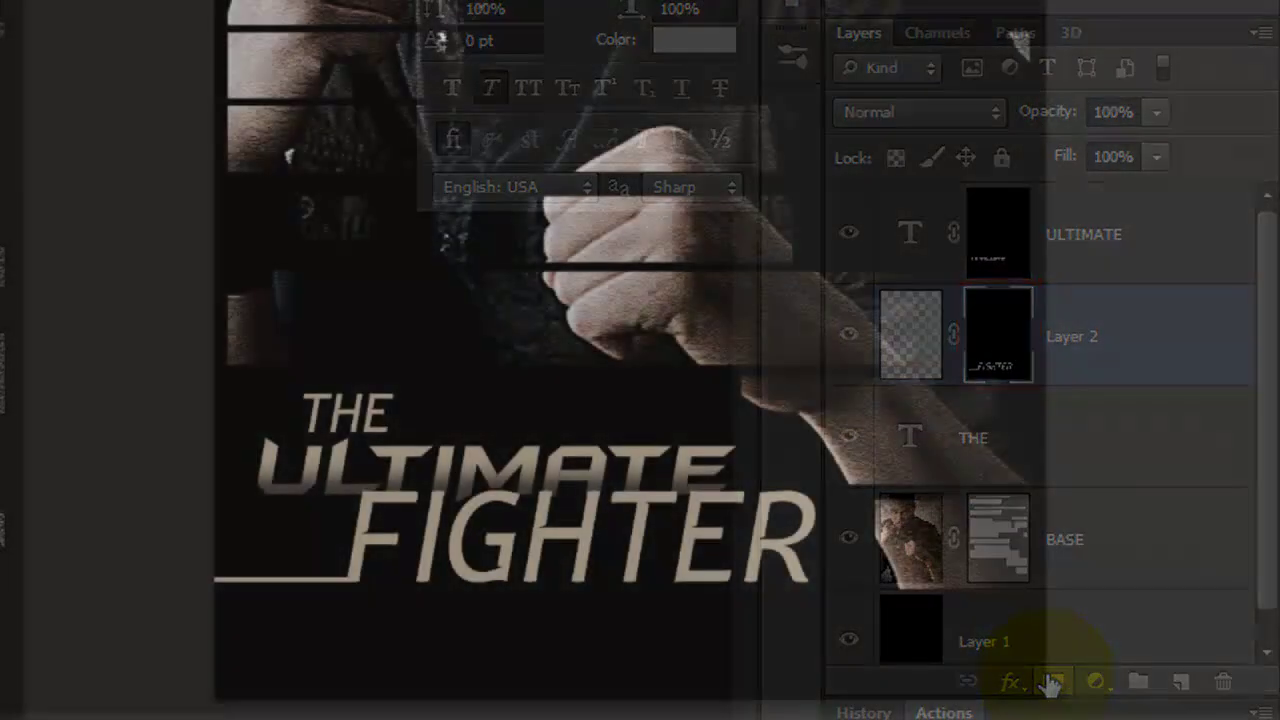
key("b")
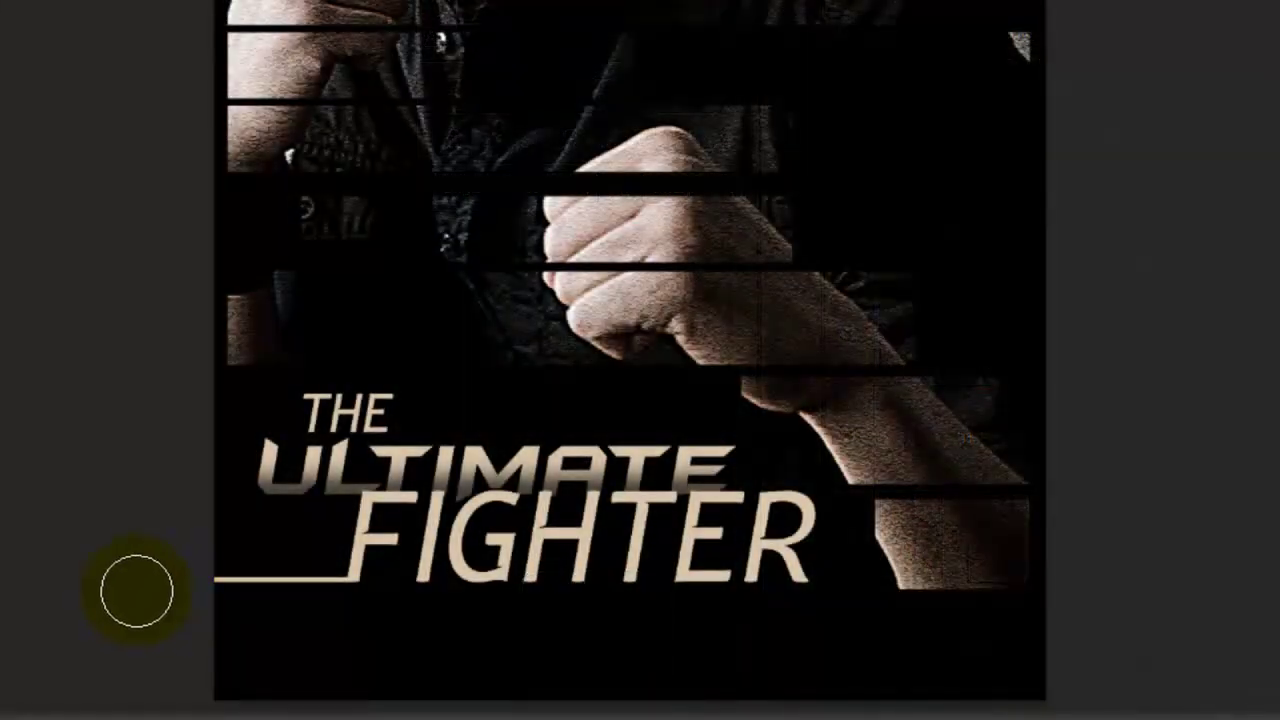
left_click_drag(168, 595, 903, 634)
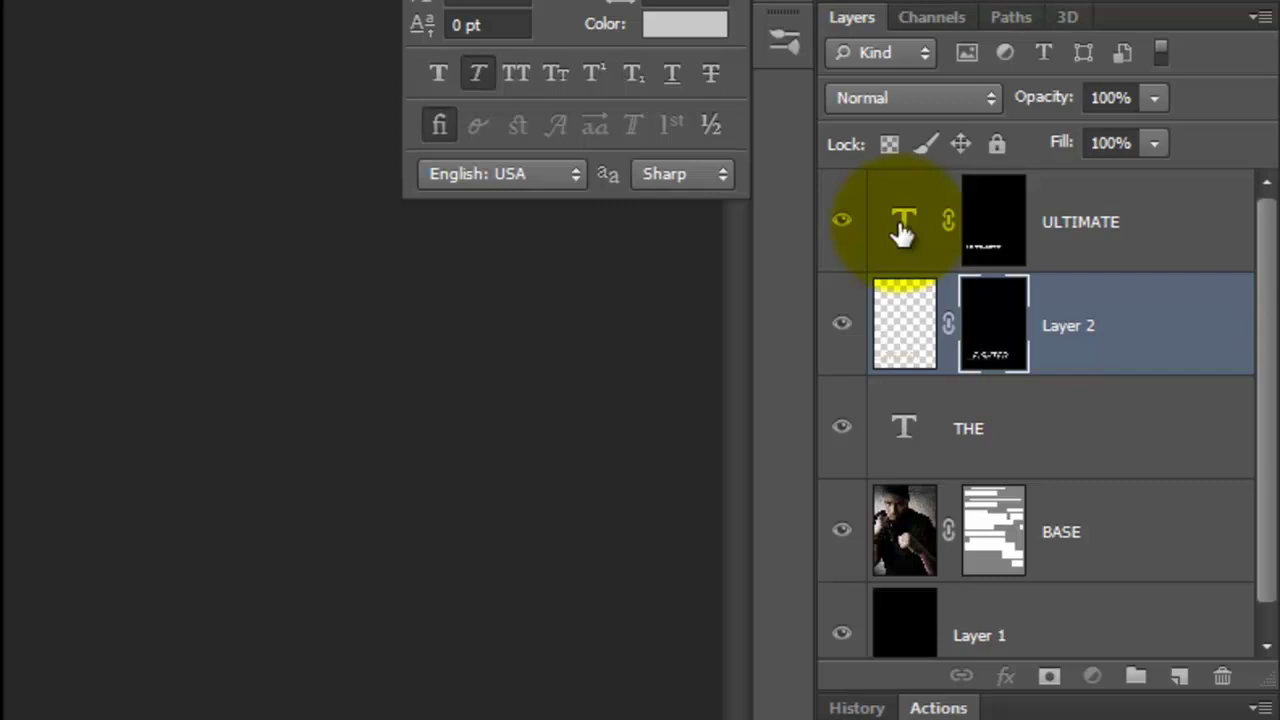
- Group ULTIMATE, Layer 2 and THE with Ctrl+G and name the folder TITLE
left_click(903, 225)
left_click(903, 430, "shift")
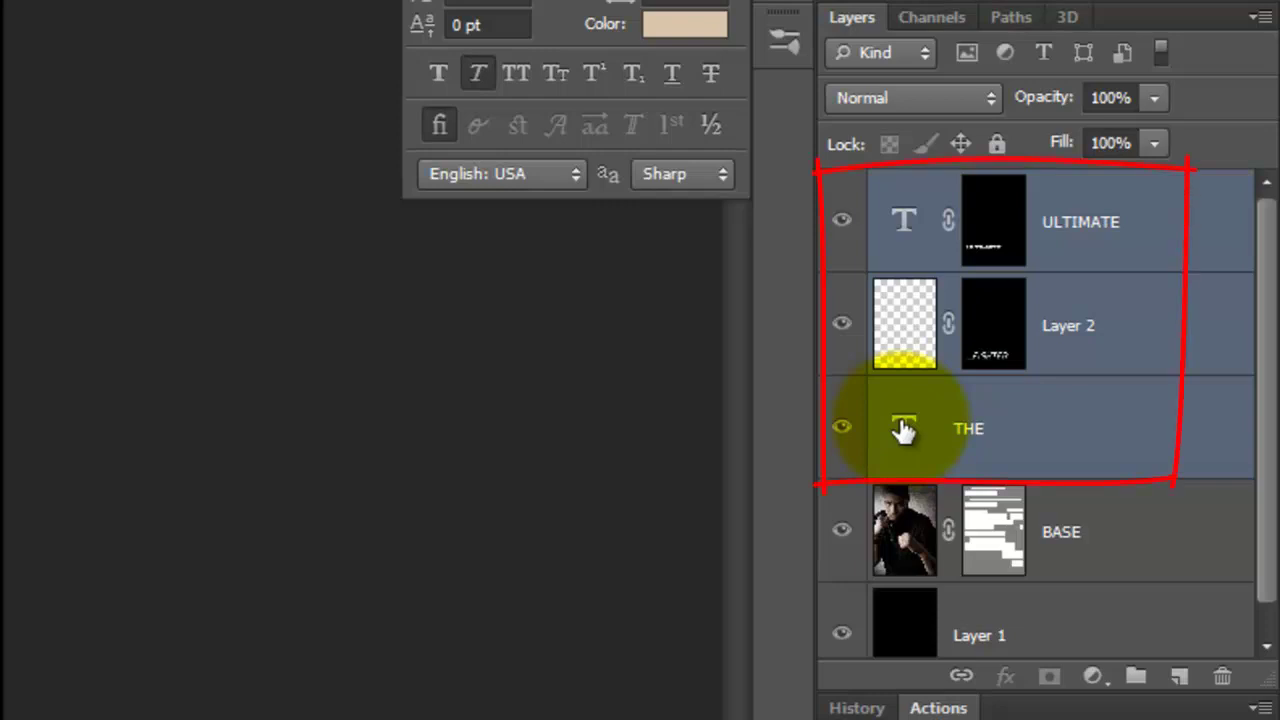
key("ctrl+g")
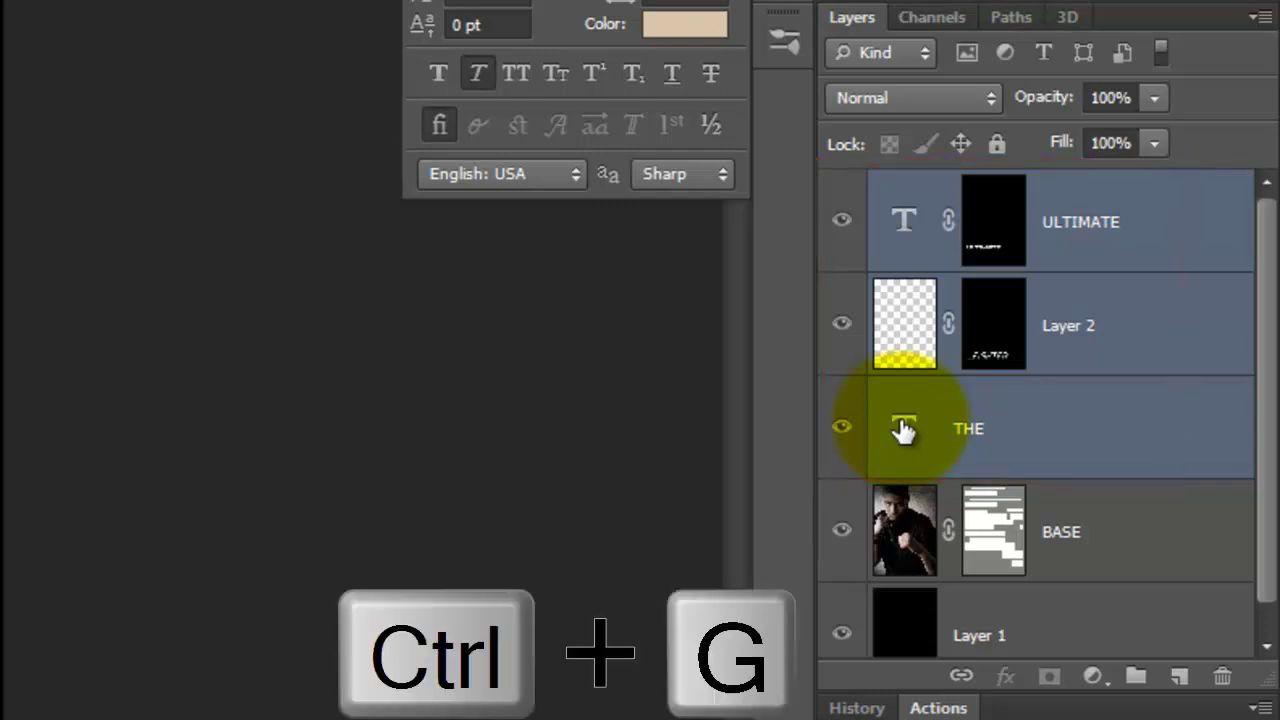
key("ctrl+g")
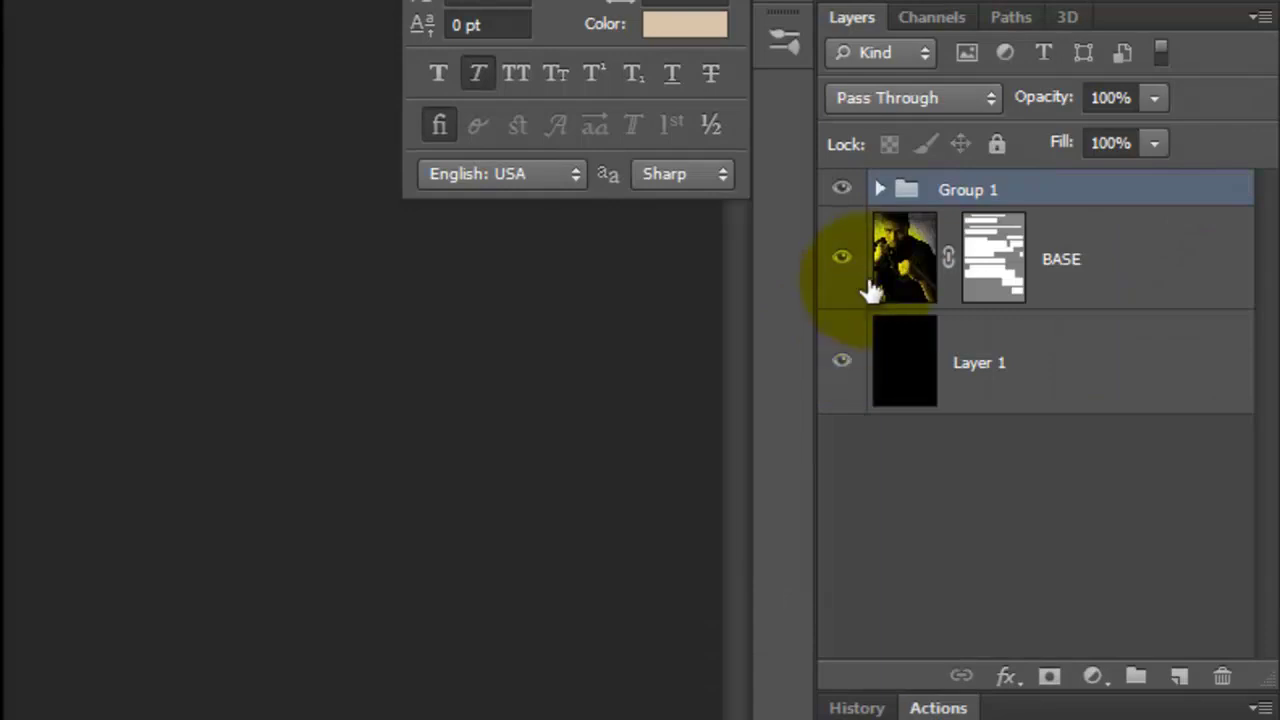
double_click(966, 191)
type("TITLE")
key("Return")
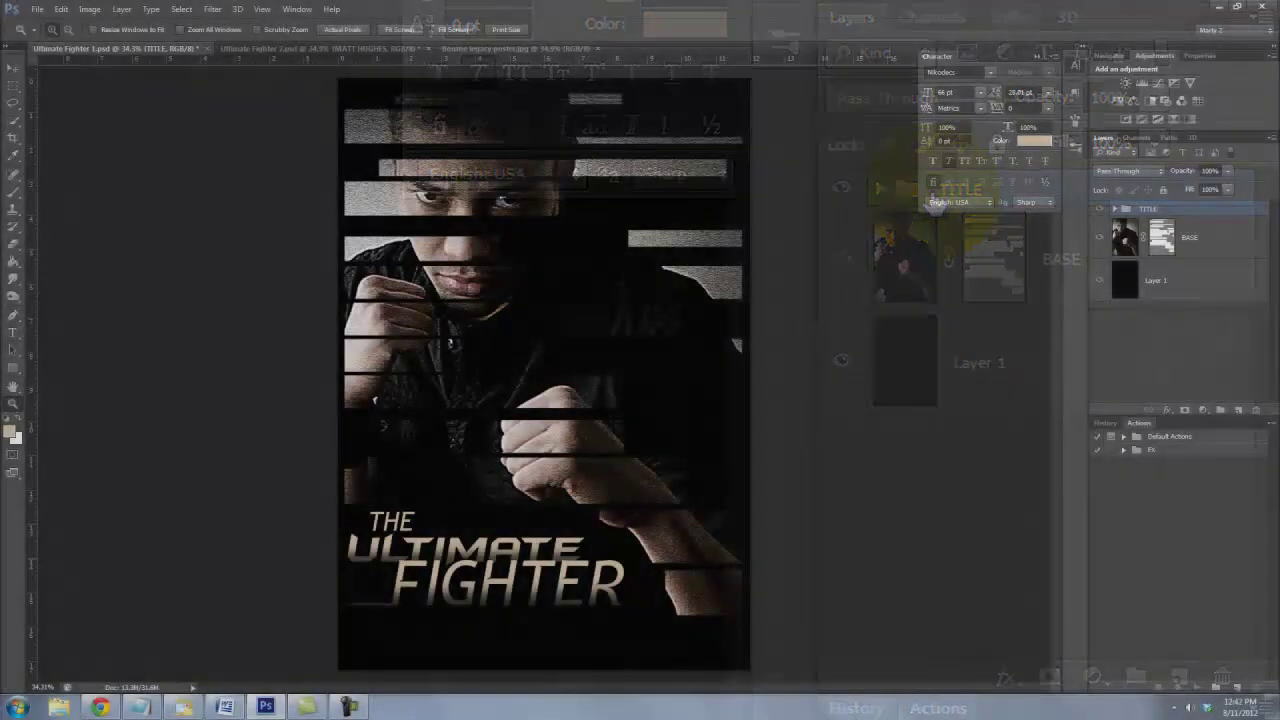
- Zoom into the lower poster and type the first cast name at 30 pt below the title, with a larger surname line
key("z")
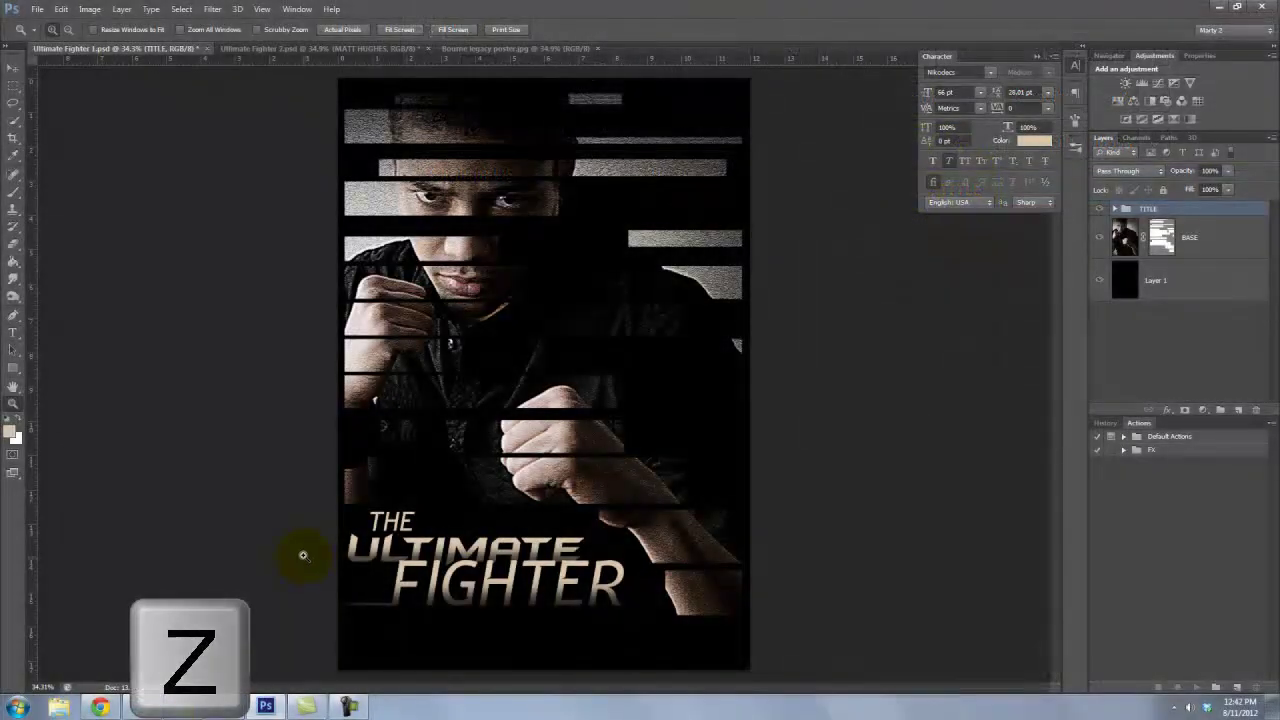
left_click_drag(300, 557, 757, 697)
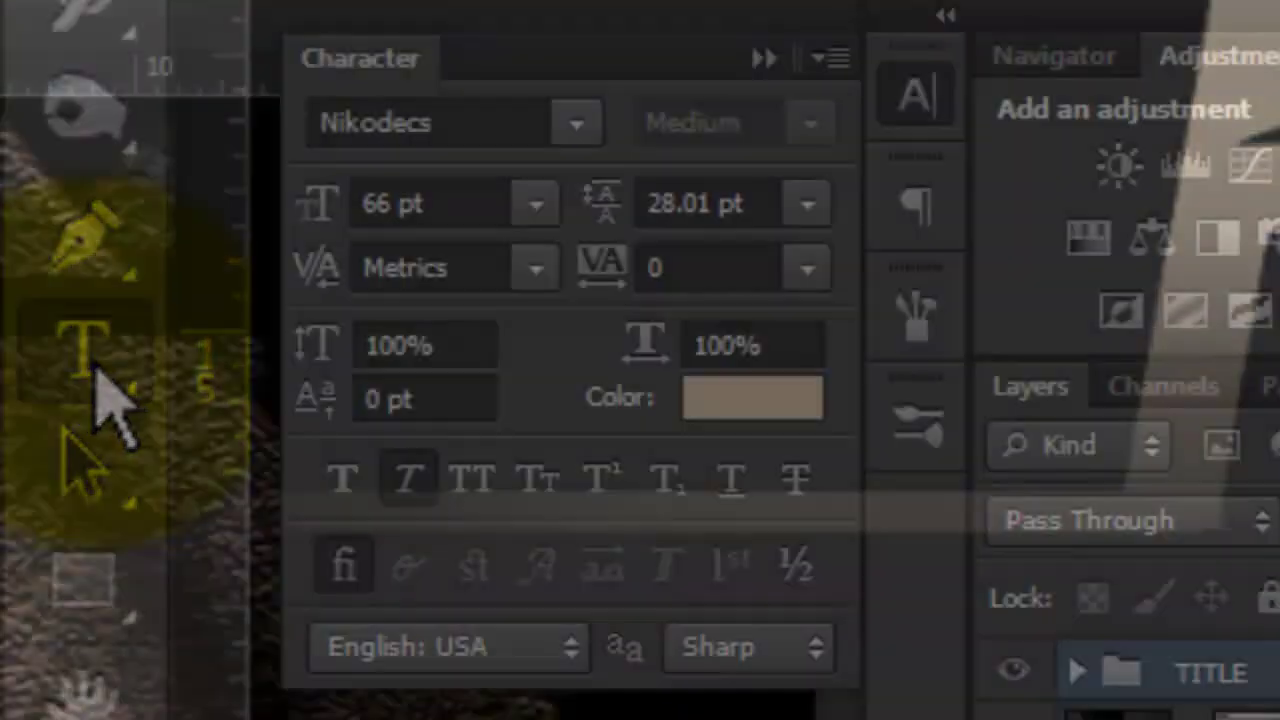
double_click(372, 203)
type("30pt")
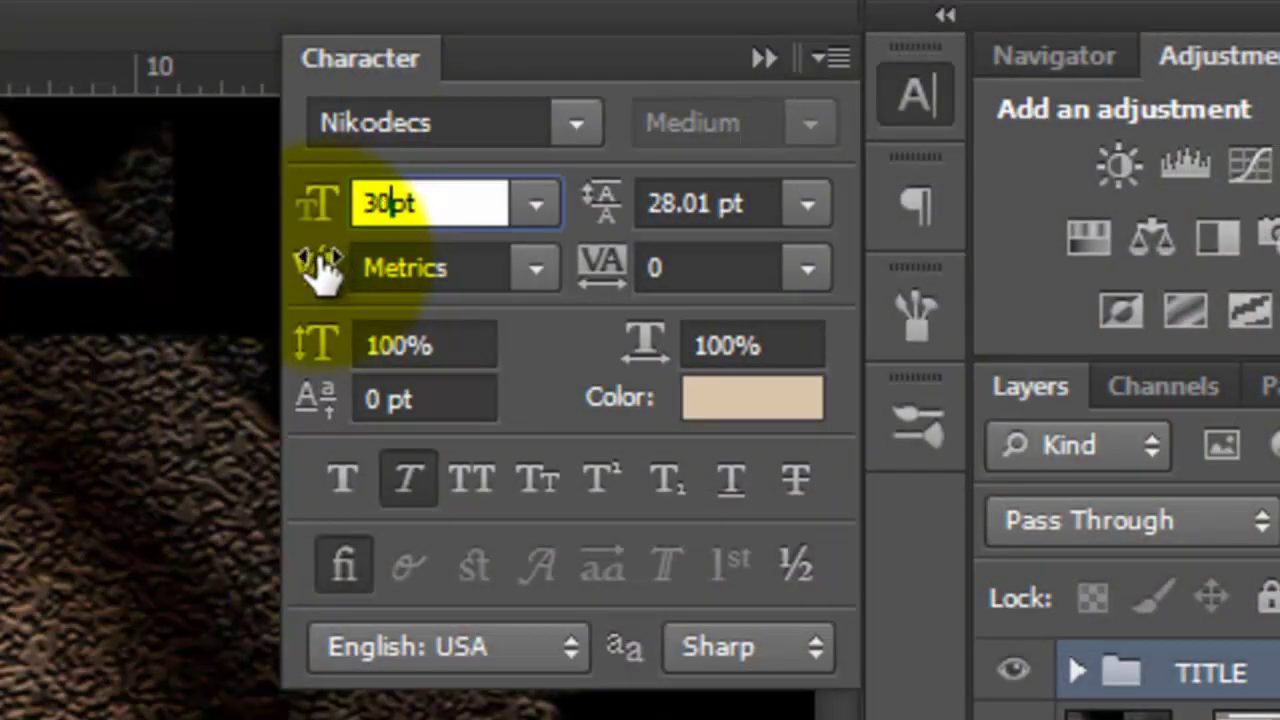
left_click(141, 430)
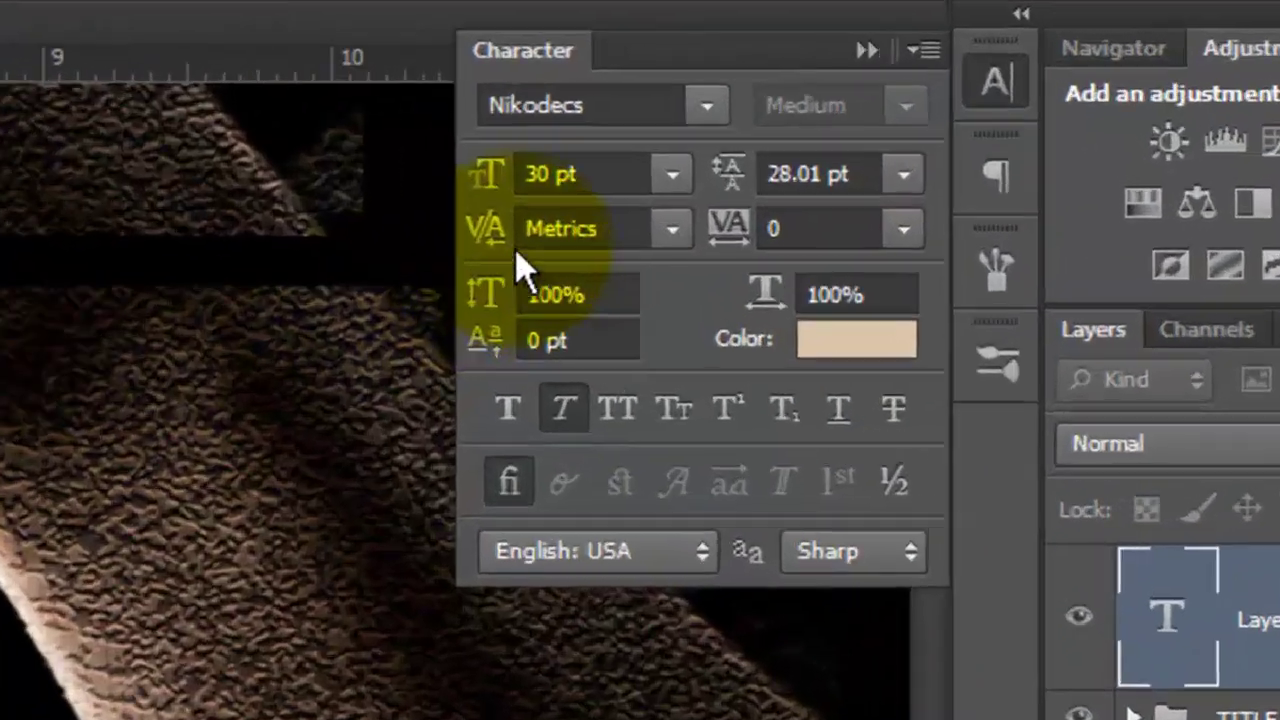
double_click(938, 92)
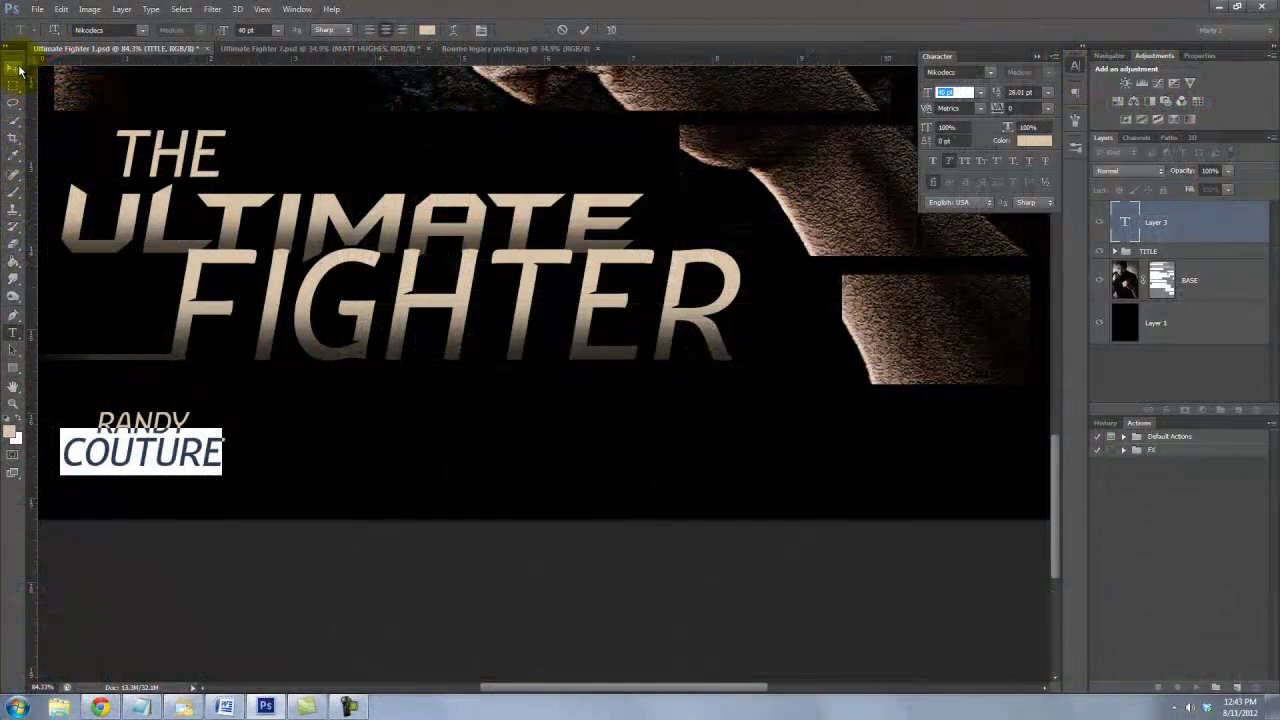
left_click(17, 69)
- Duplicate the name level to the right and retype the copy as ROYCE GRACIE
key("shift+alt")
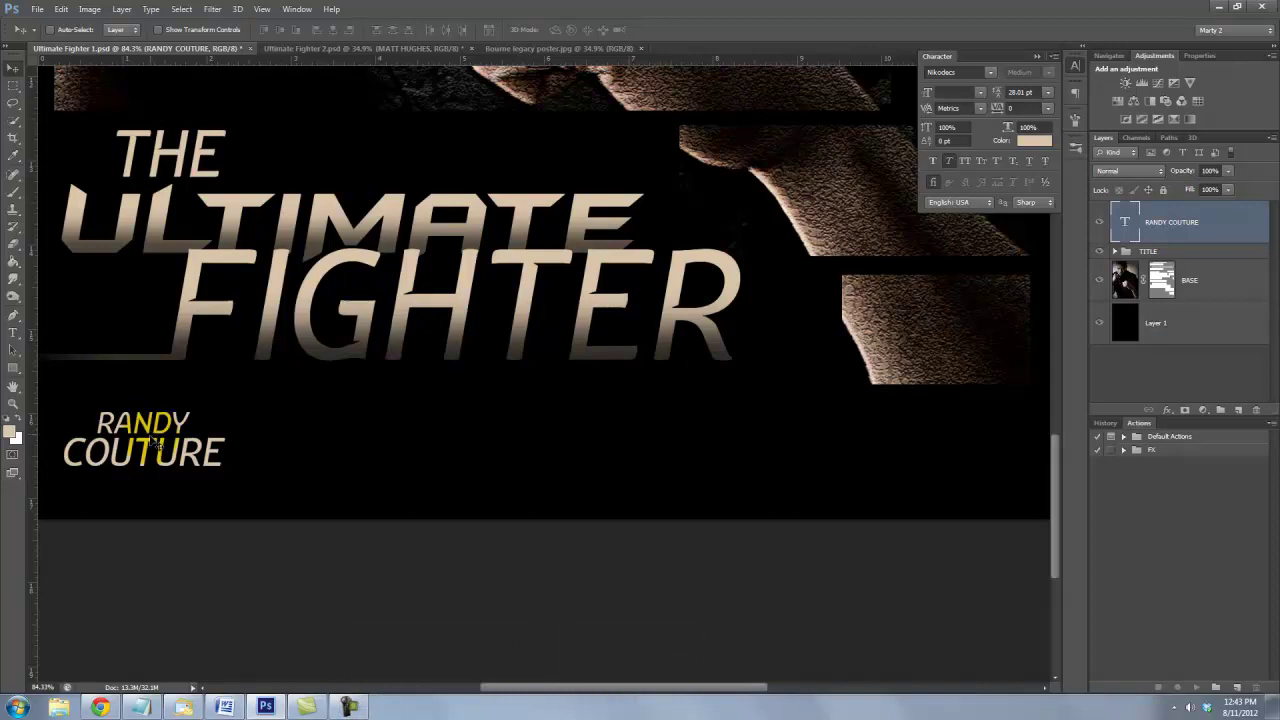
left_click_drag(153, 443, 388, 451)
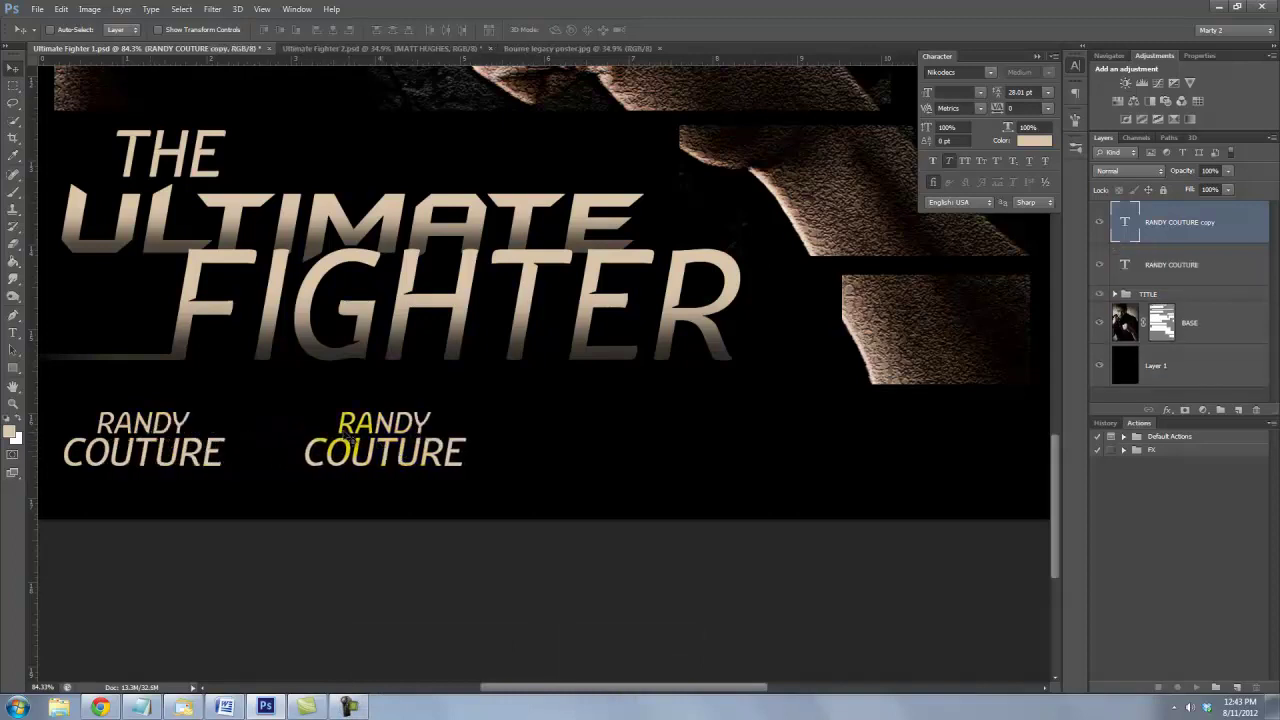
key("t")
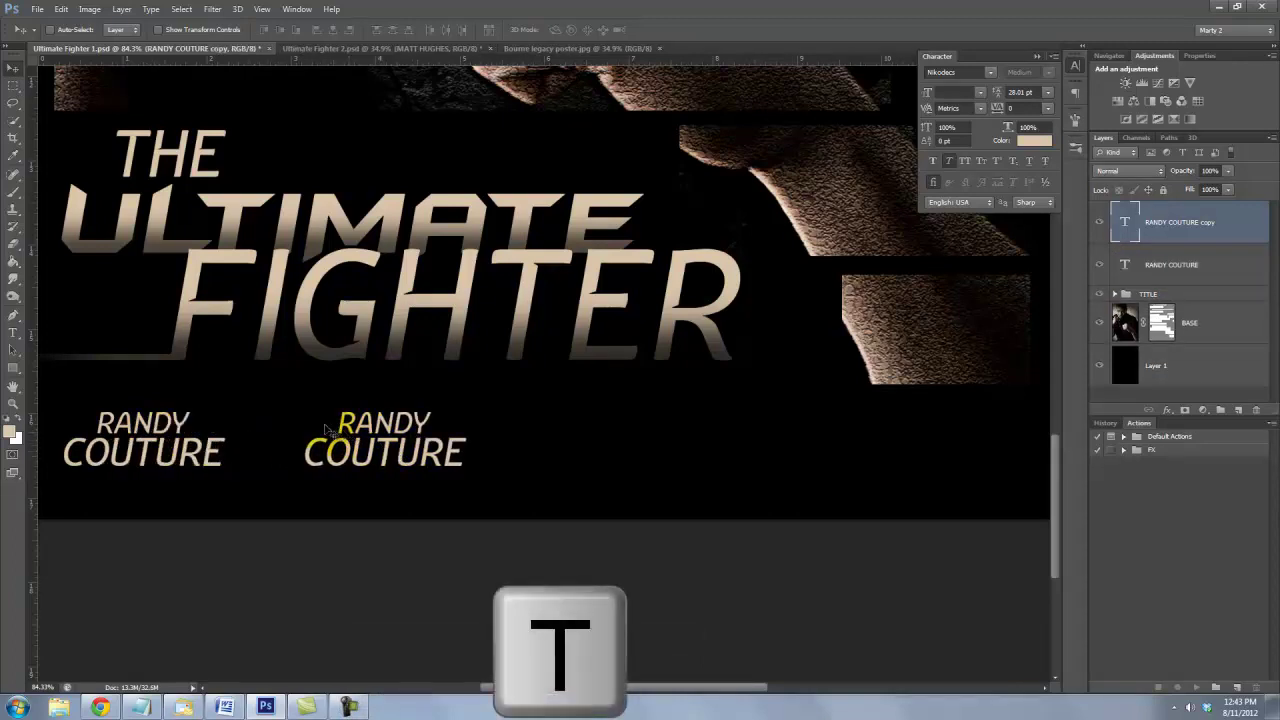
left_click_drag(336, 423, 436, 420)
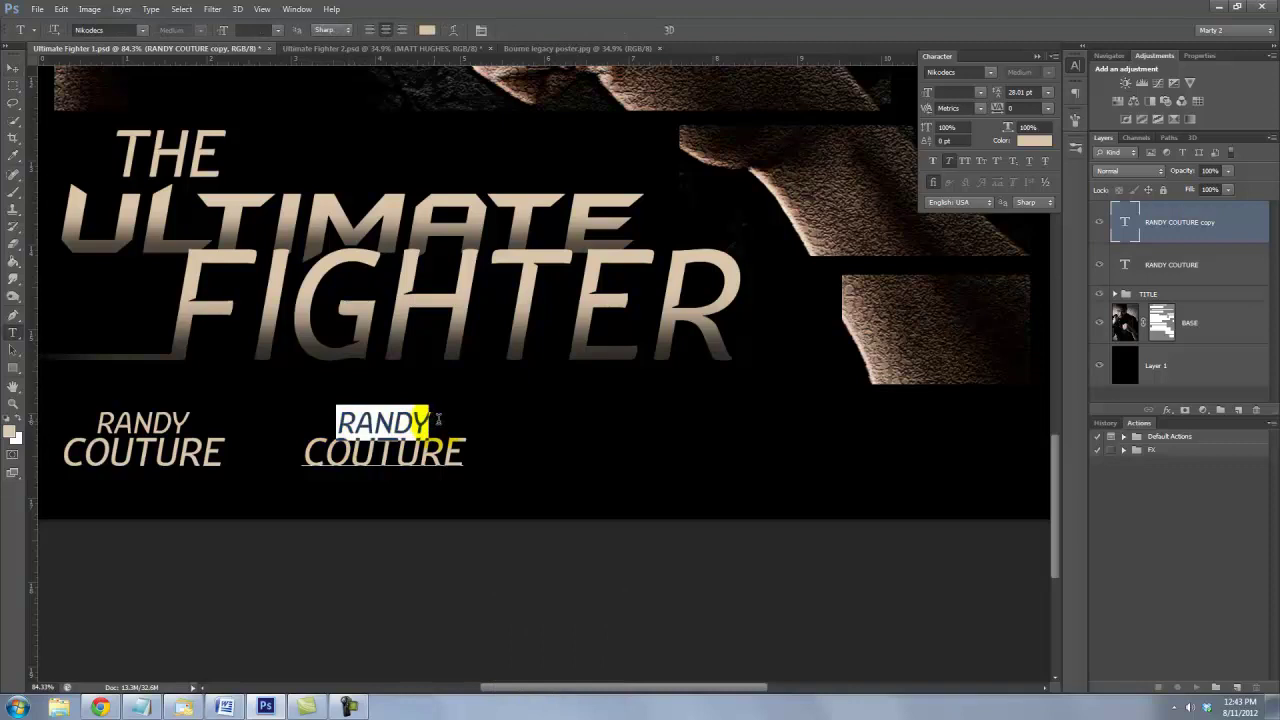
type("RO")
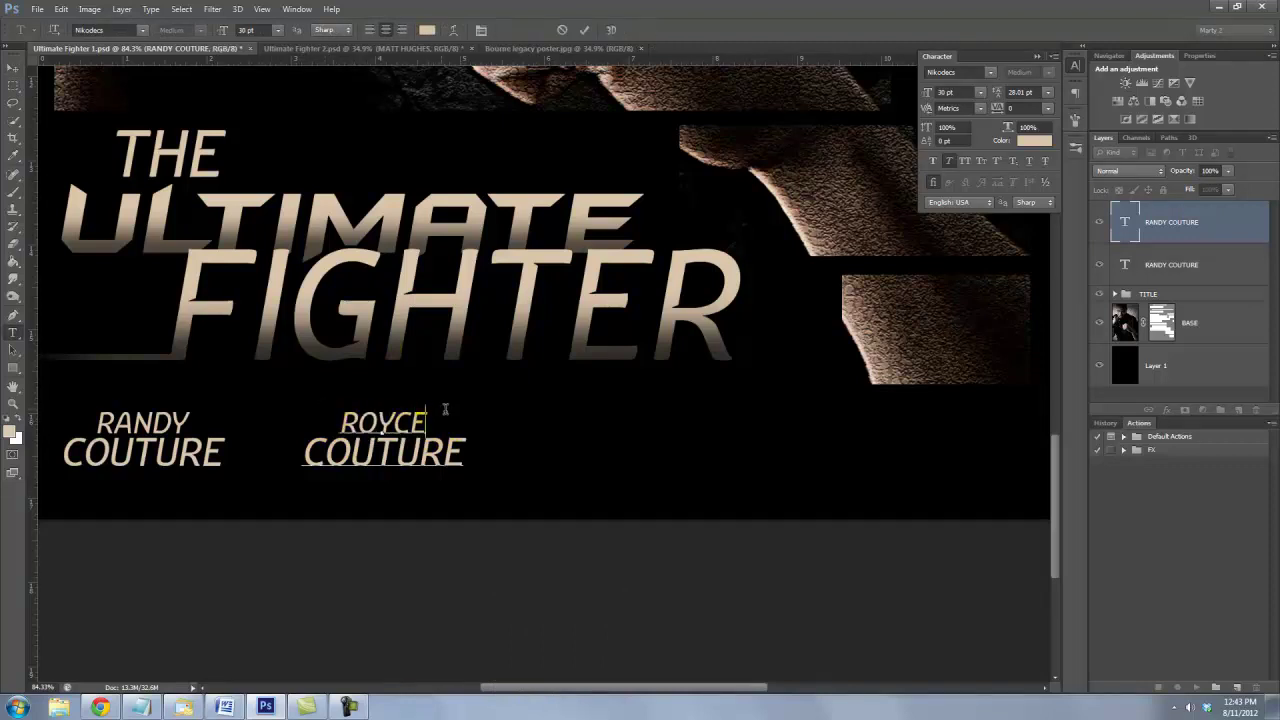
type("YCE")
left_click_drag(463, 454, 266, 449)
type("GRA")
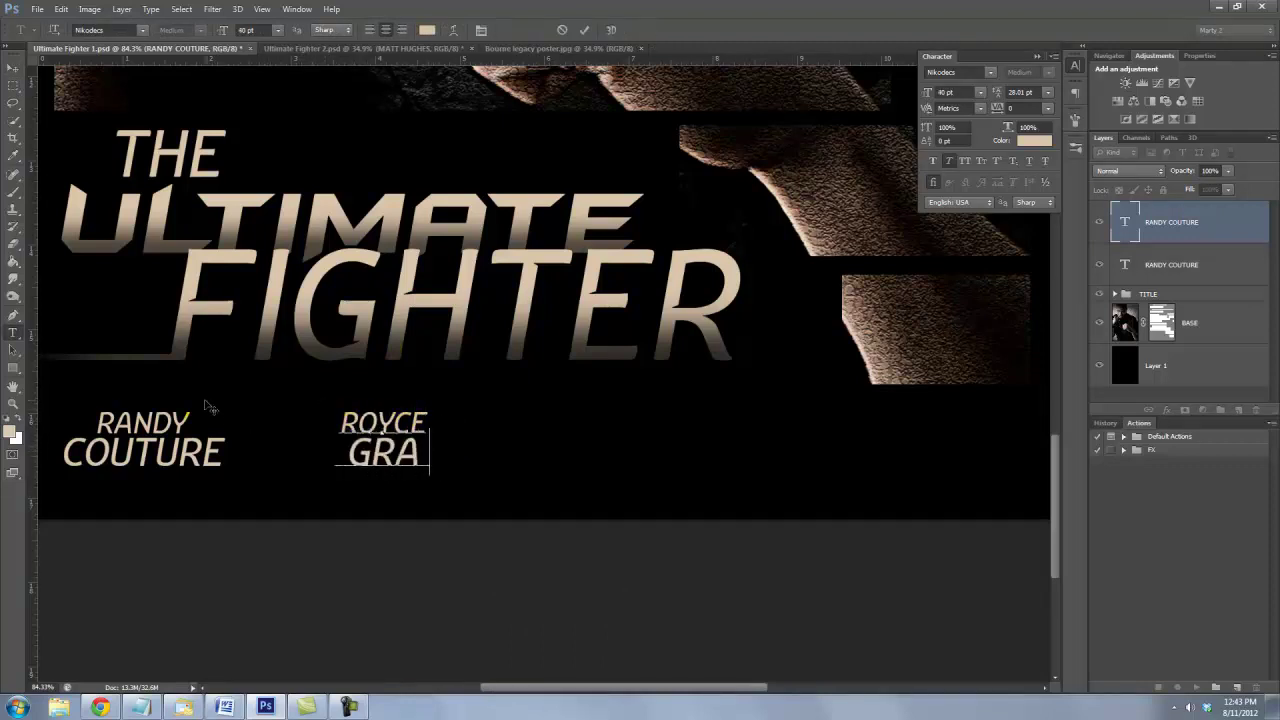
type("CIE")
key("ctrl+Return")
- Place another copy further right and retype it as KEN / SHAMROCK
key("v")
left_click_drag(366, 452, 815, 446)
key("t")
left_click(567, 452)
key("ctrl+a")
type("KEN")
key("Return")
type("SHAMROCK")
key("ctrl+Return")
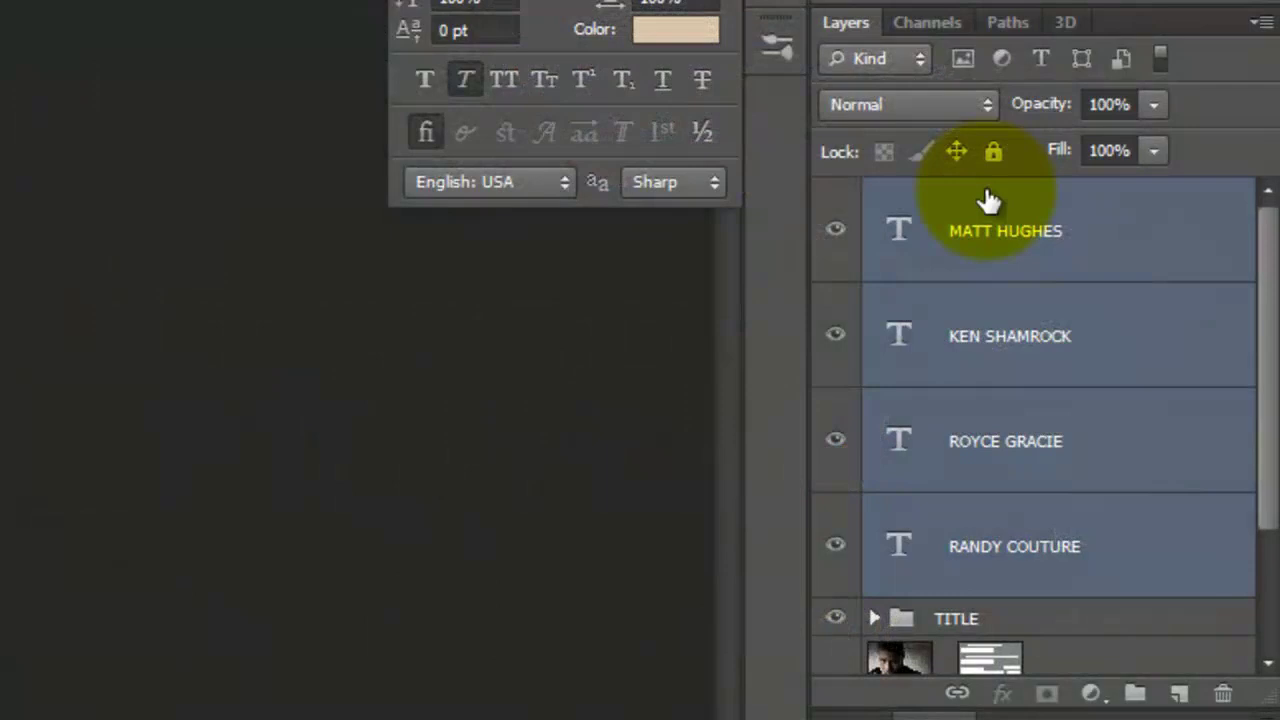
- Group the four name layers, name the group CAST, and set its opacity to 6
key("ctrl+g")
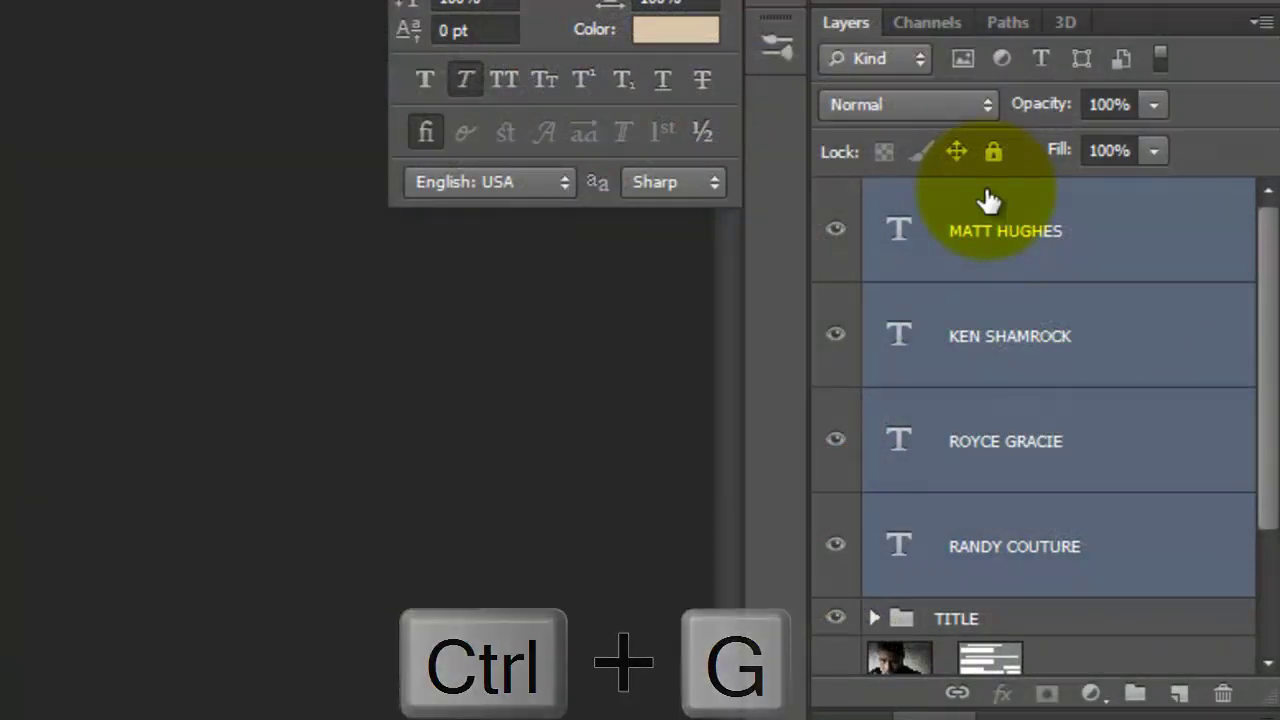
double_click(990, 199)
type("CAST")
key("Return")
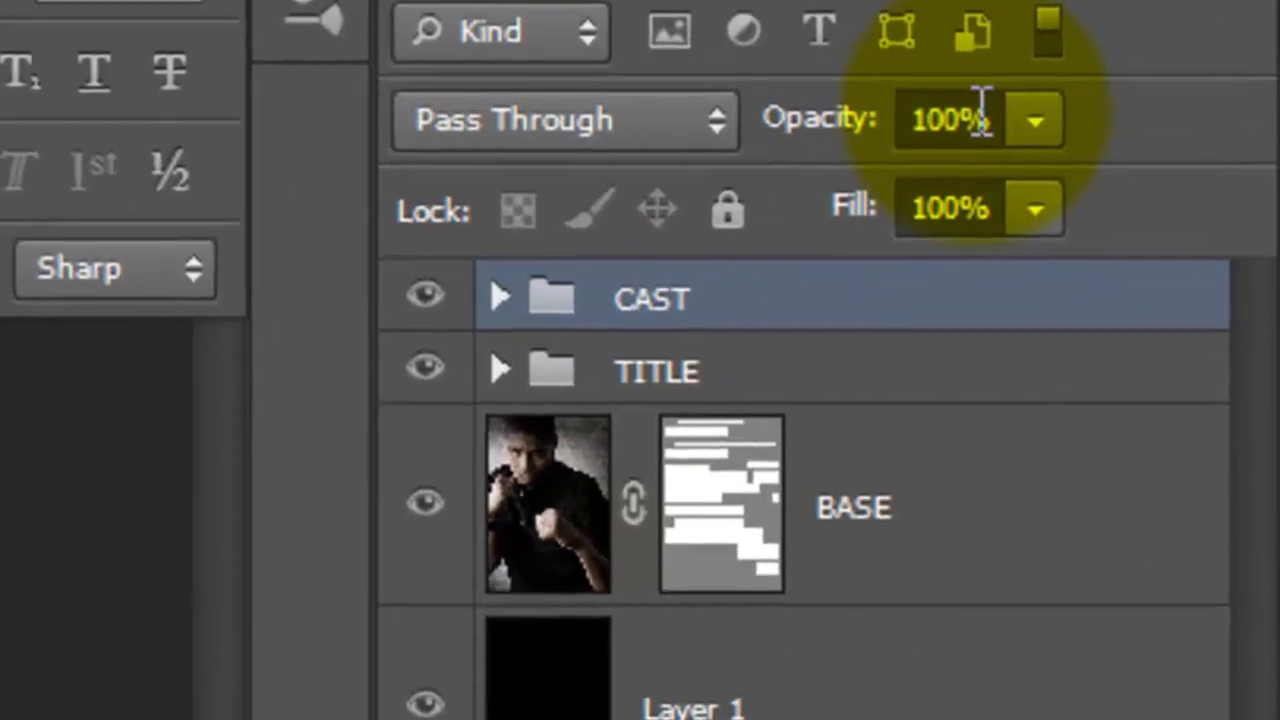
left_click(1120, 103)
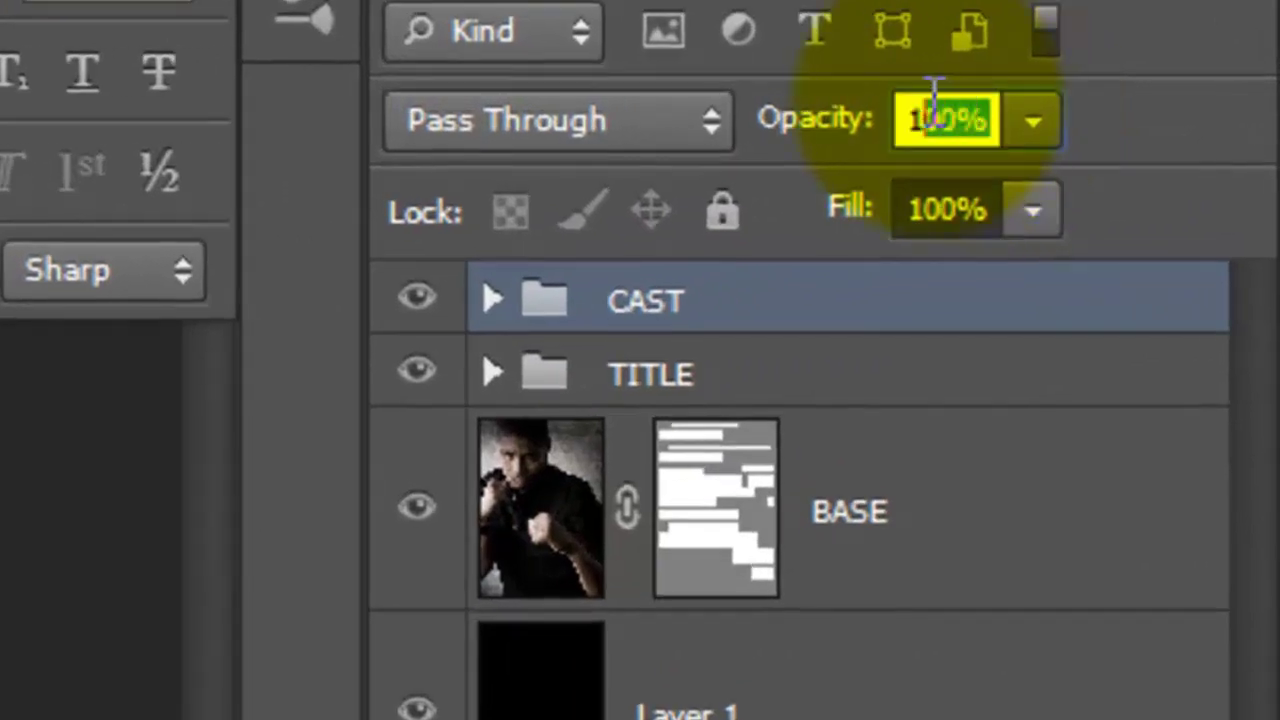
type("6")
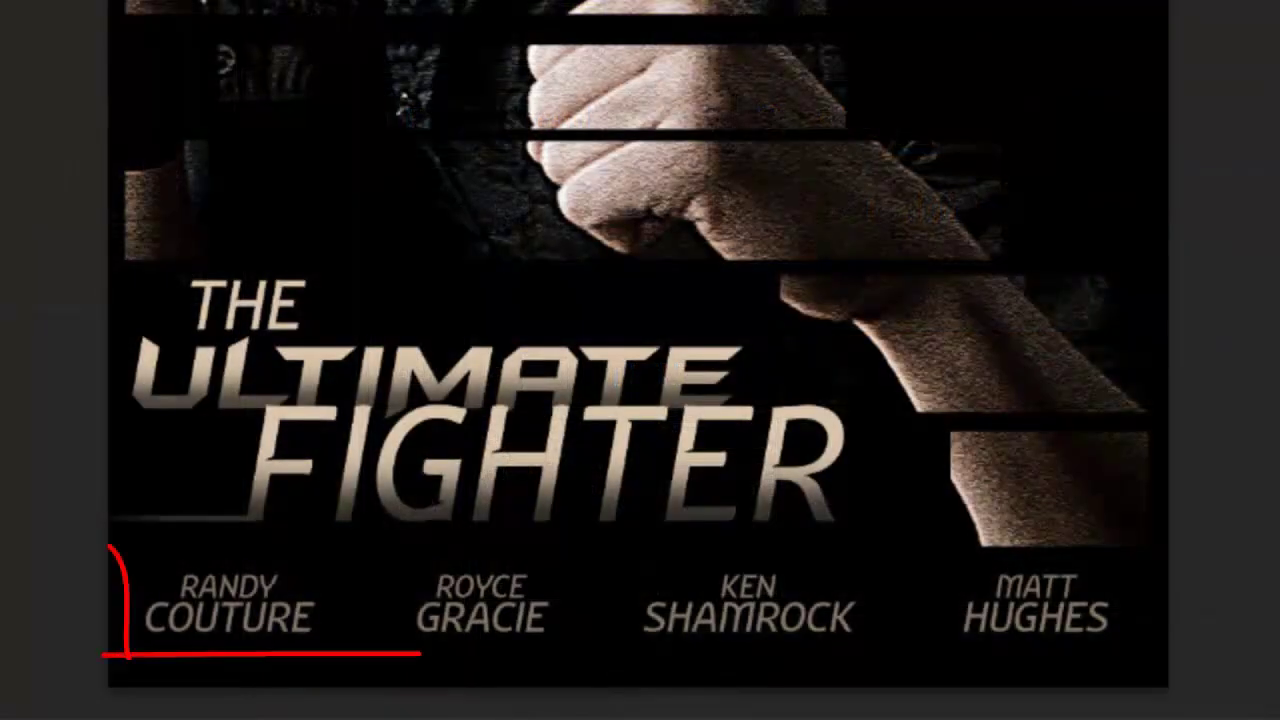